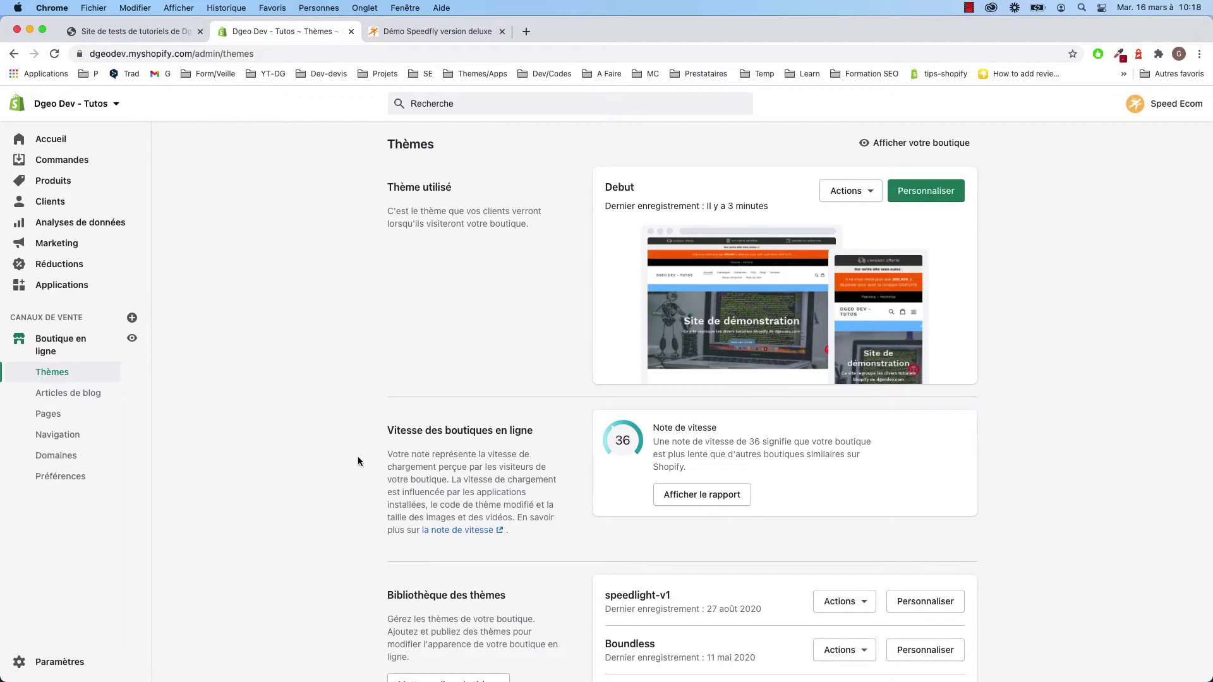
- Open the online store's navigation menus, and in a separate tab open the menu selection of the theme's header section
left_click(71, 348)
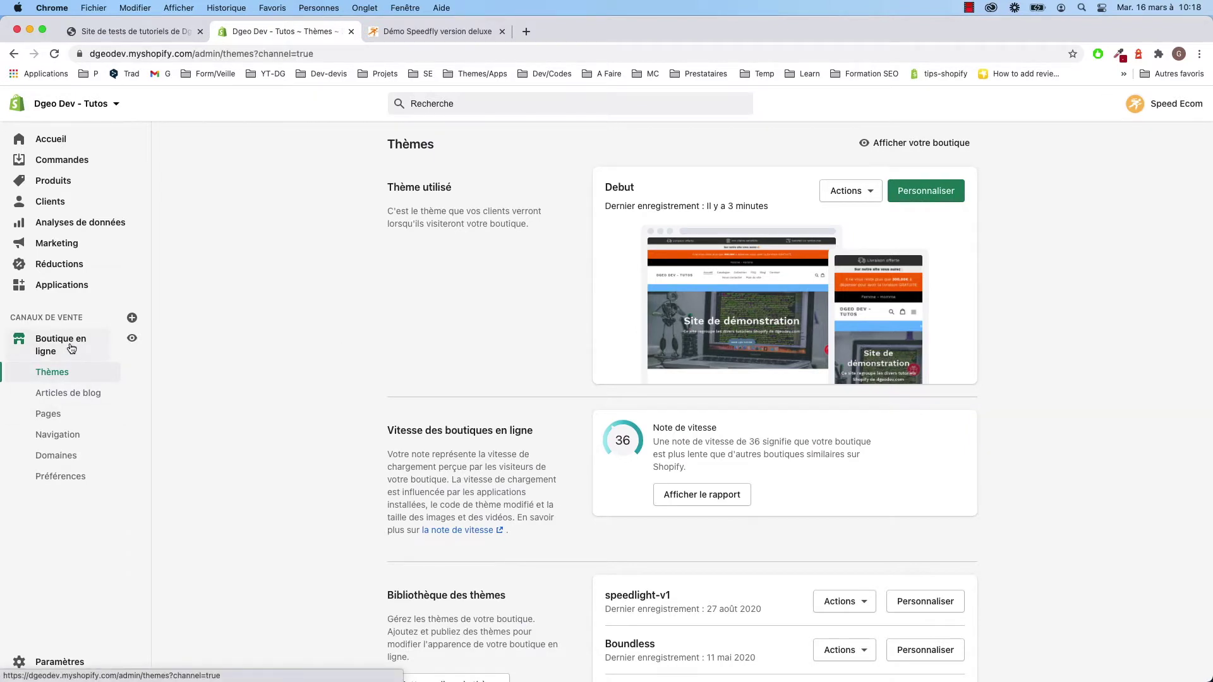
left_click(66, 440)
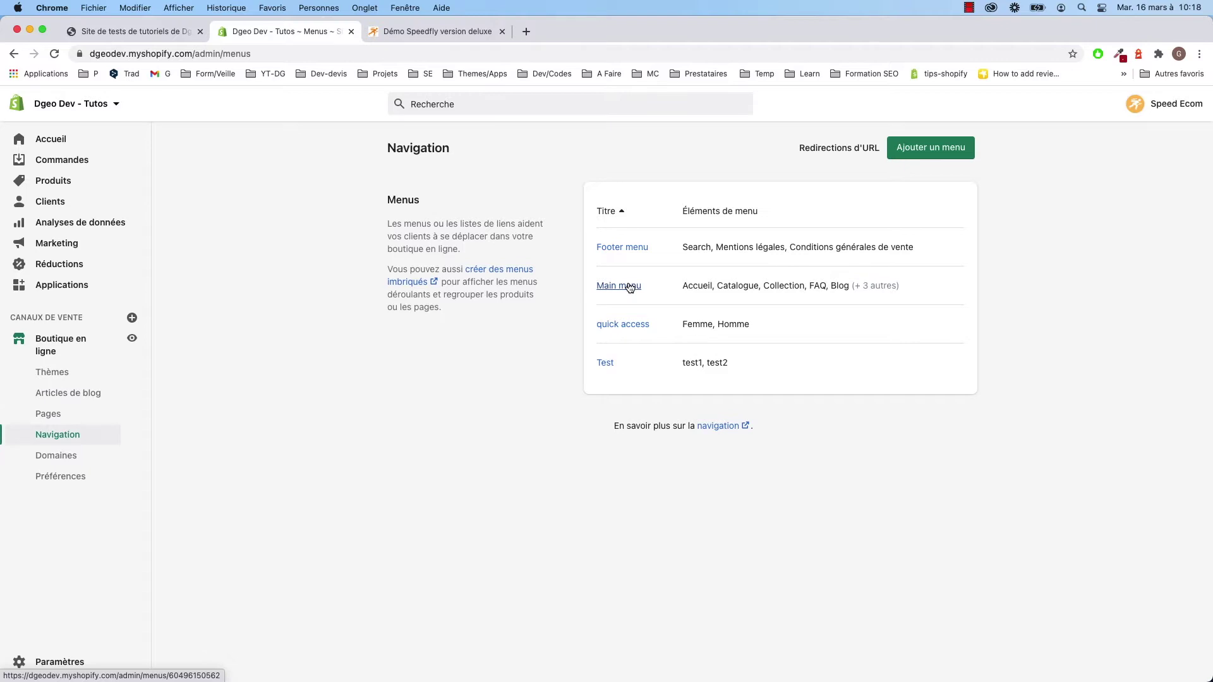
left_click(59, 352, "shift+super")
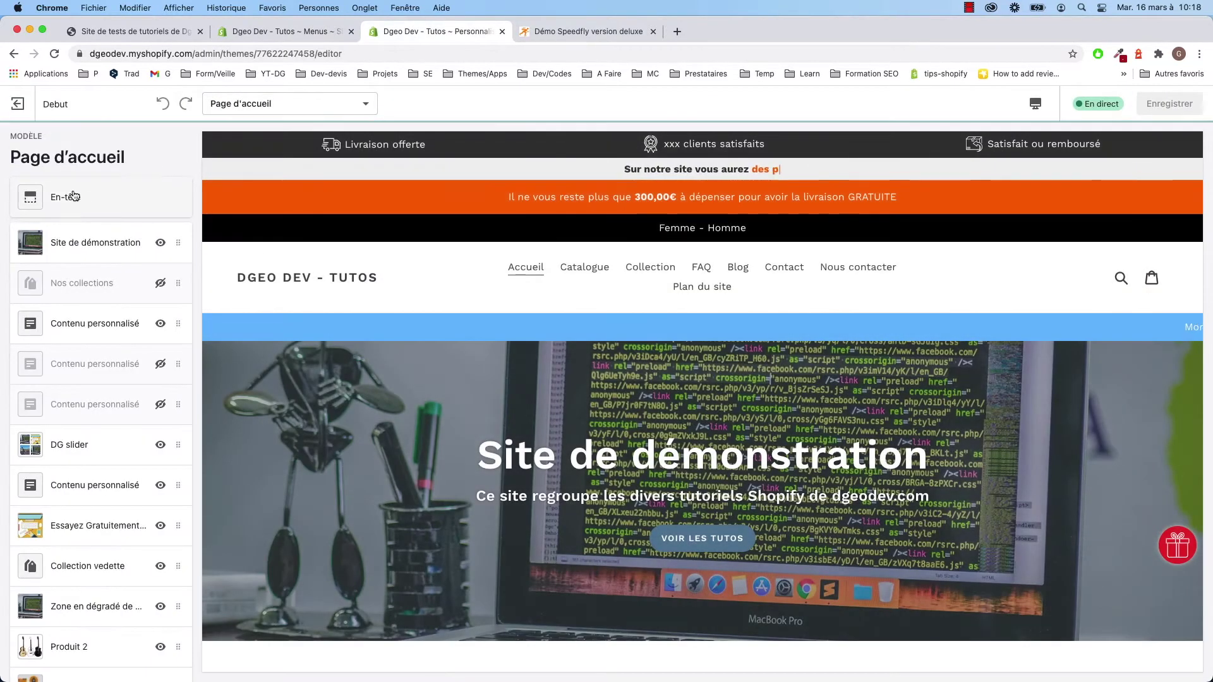
left_click(84, 206)
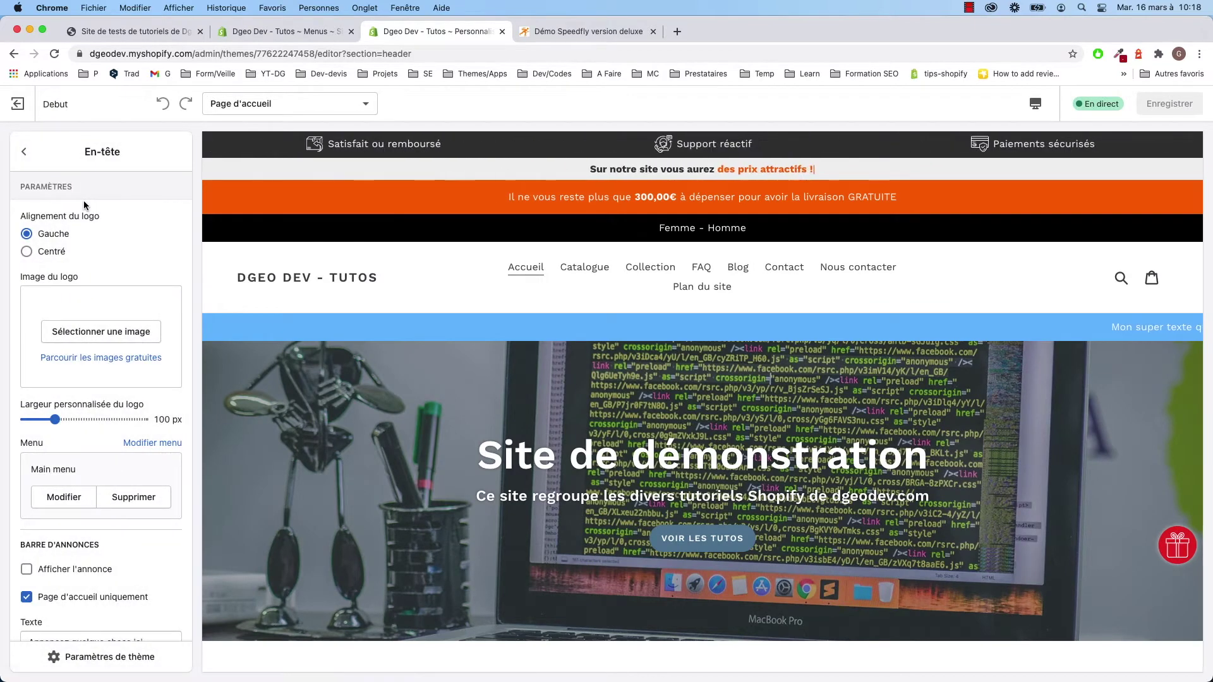
scroll(114, 299, "down", 2)
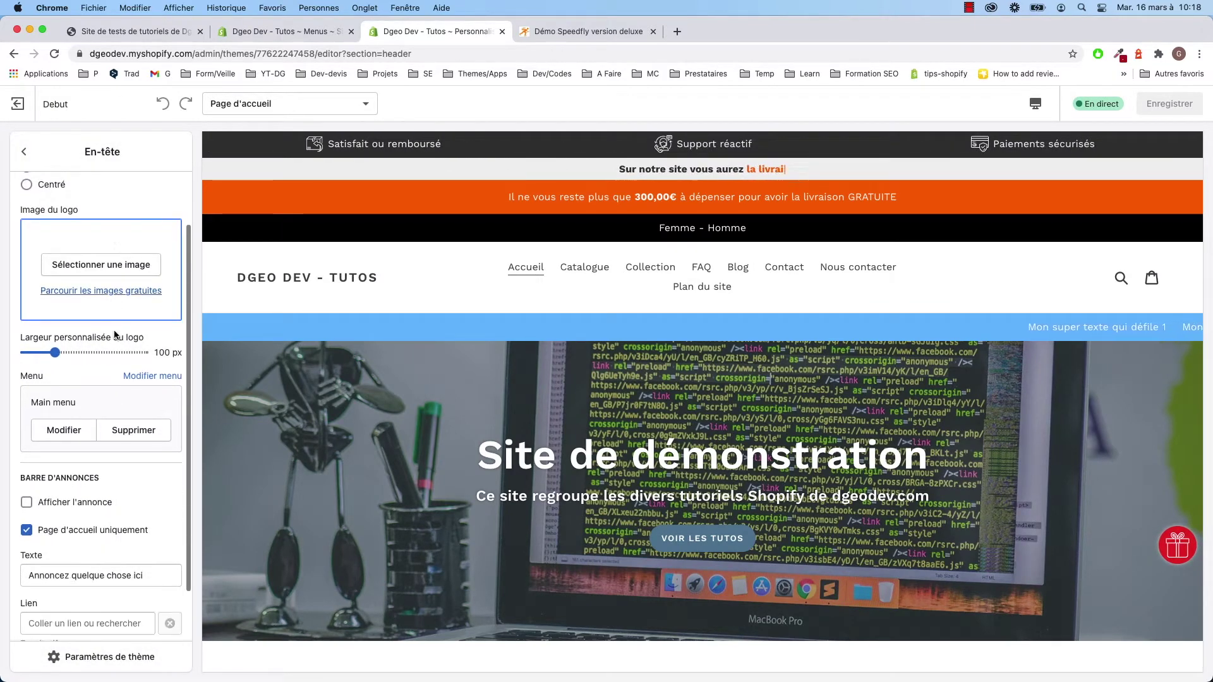
left_click(62, 430)
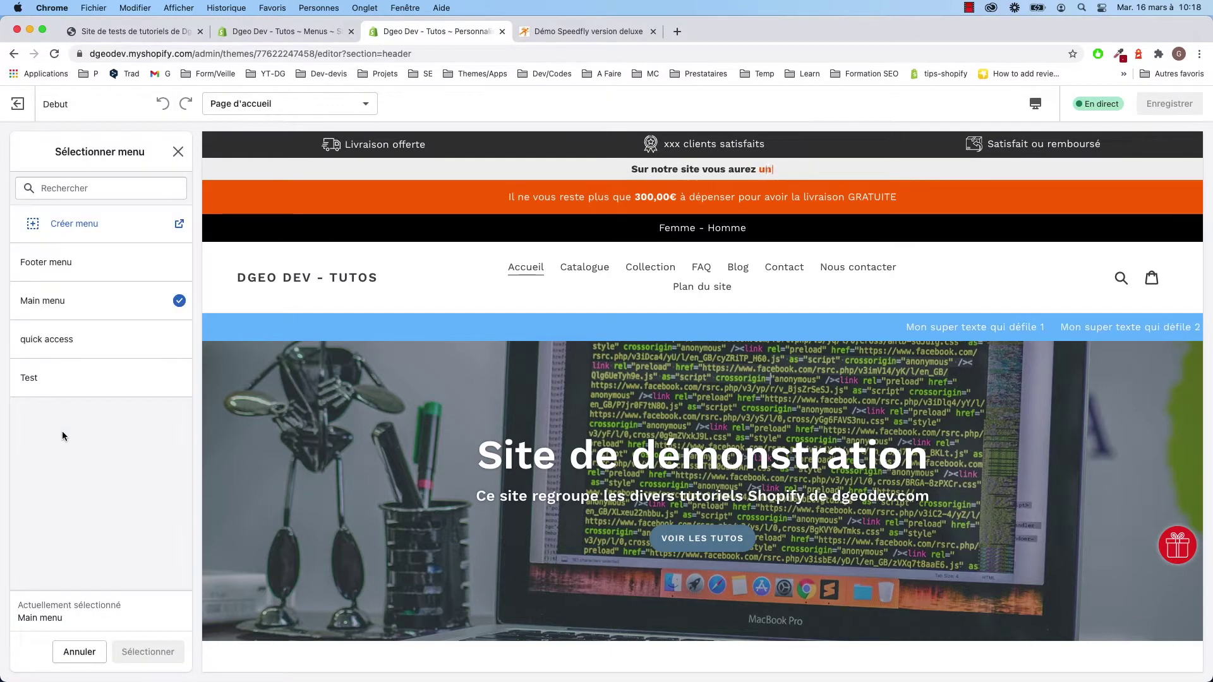
- Create a new navigation menu titled "Menu de test" without any items and save it
left_click(301, 33)
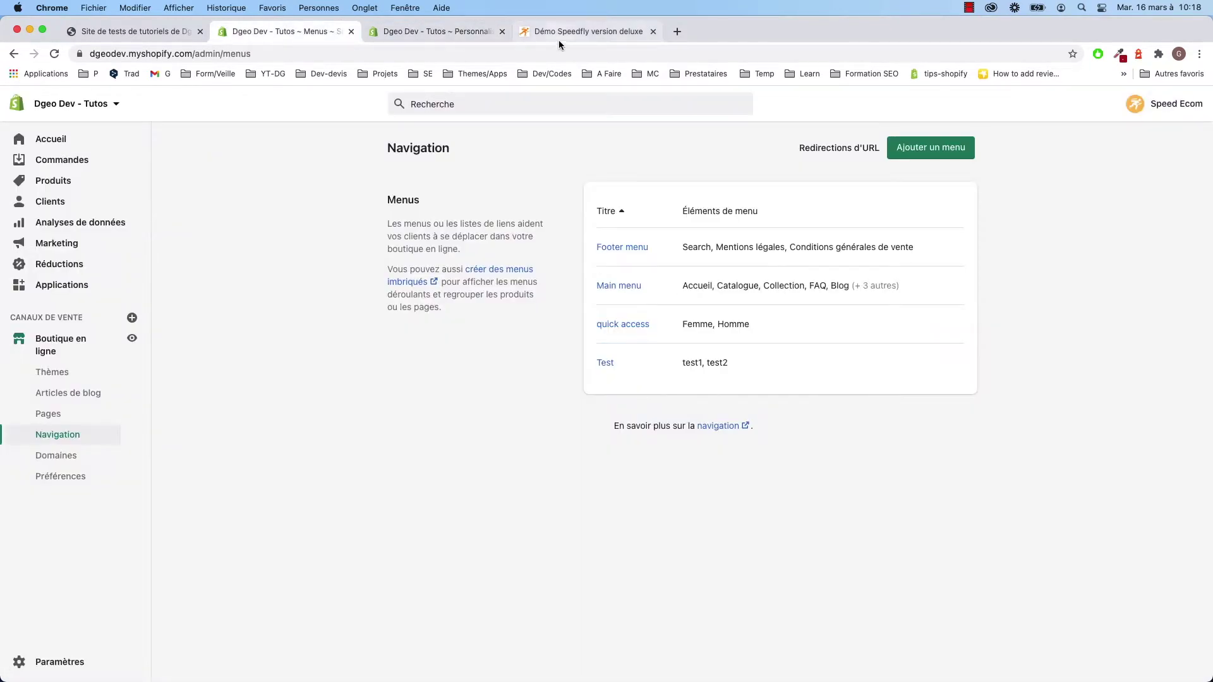
left_click(925, 152)
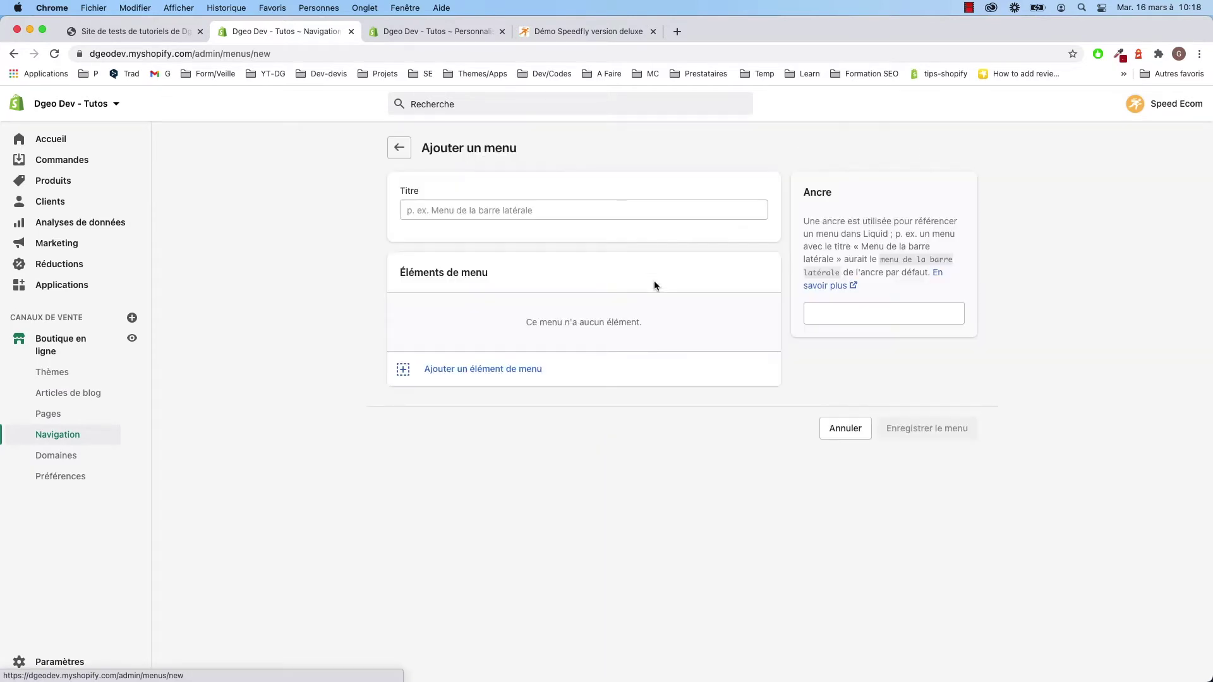
left_click(448, 219)
type("Menu de test")
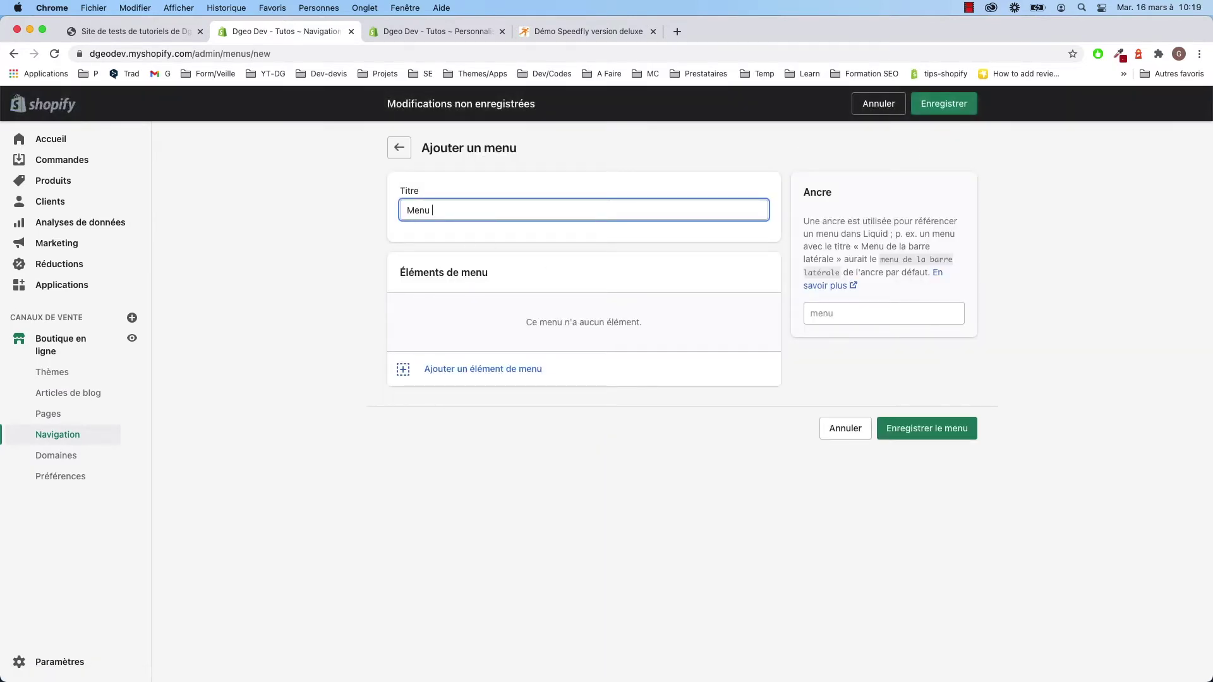
left_click(944, 103)
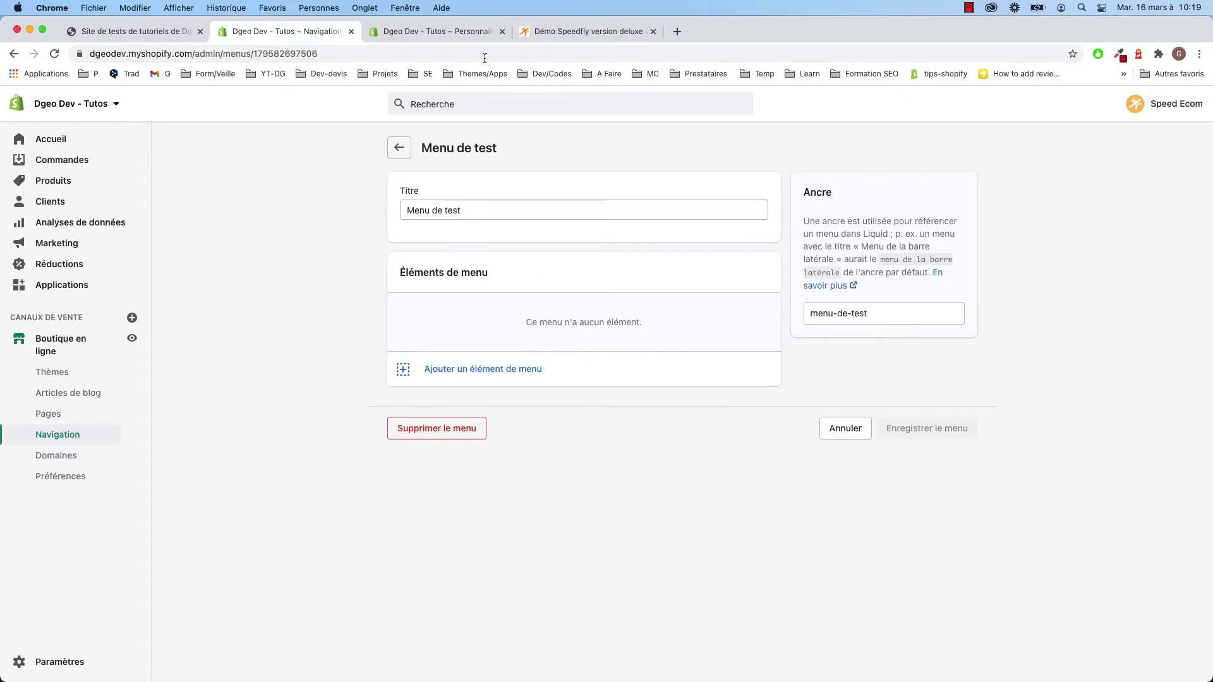
- Reload the theme editor, set the header's menu to "Menu de test" and save the theme
left_click(442, 31)
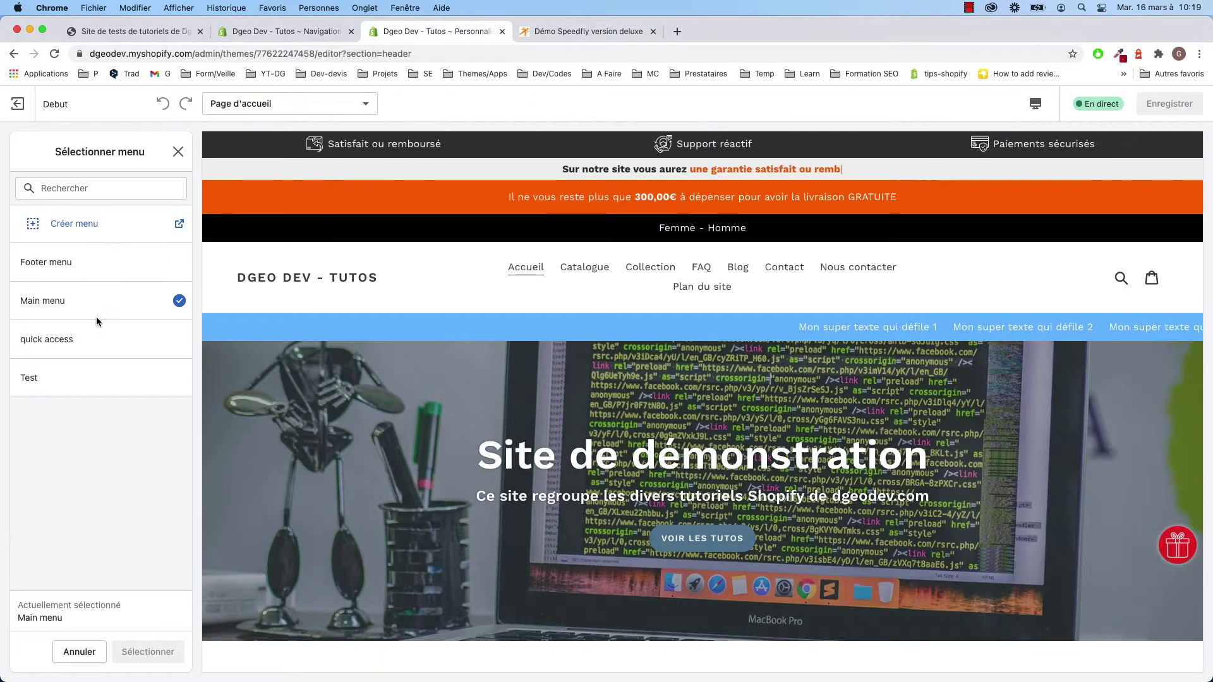
left_click(54, 54)
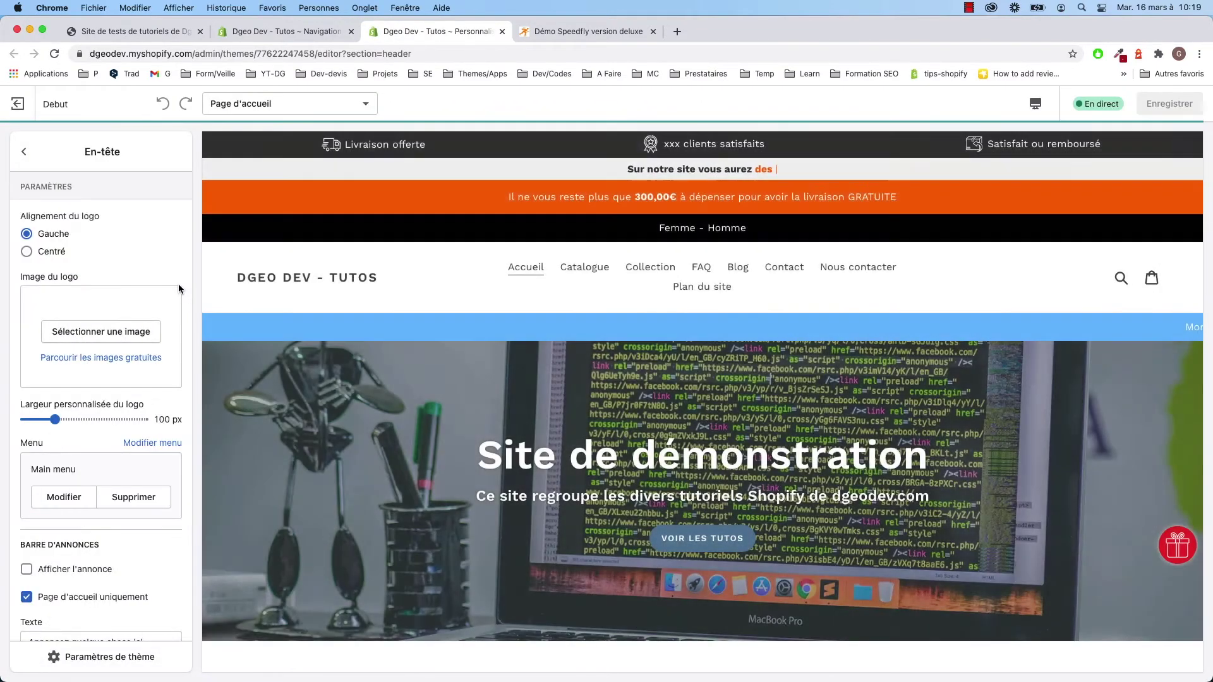
left_click(64, 497)
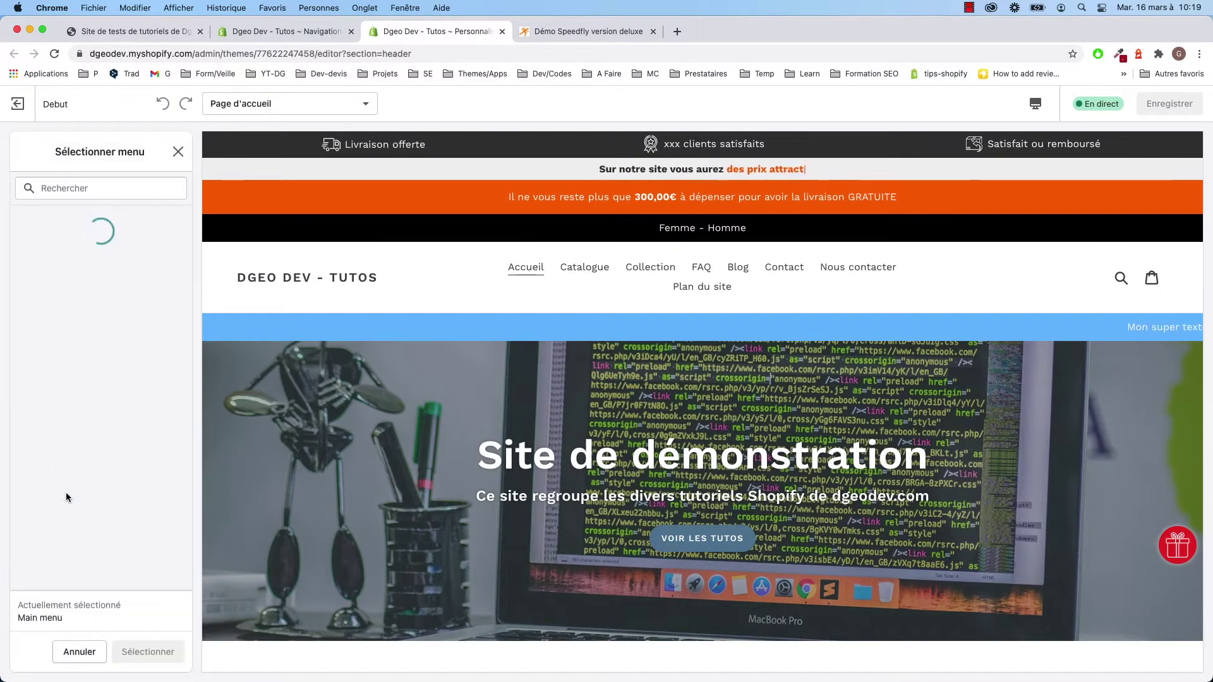
left_click(65, 340)
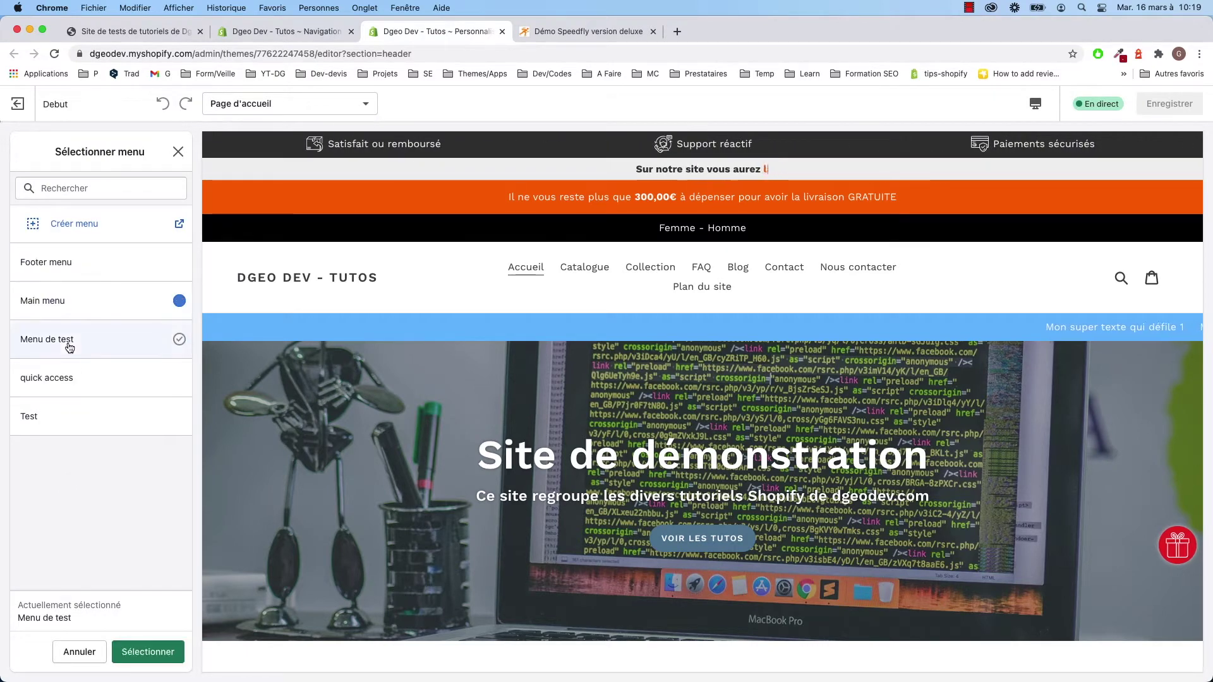
left_click(148, 651)
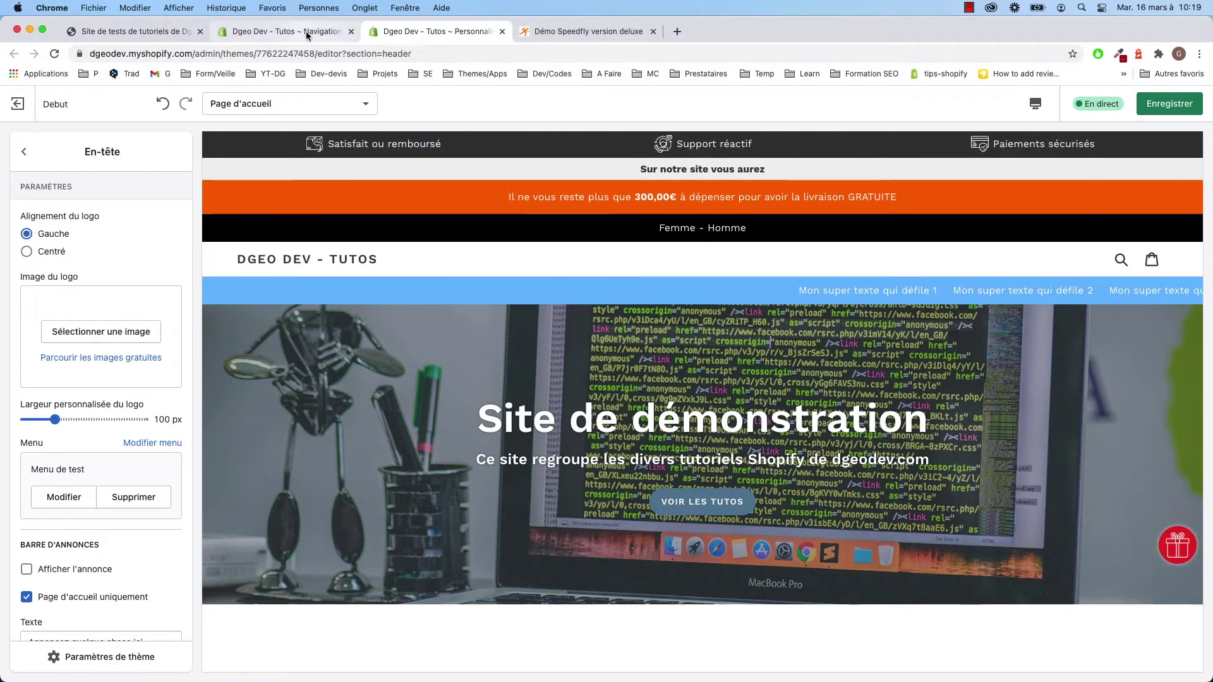
left_click(1171, 104)
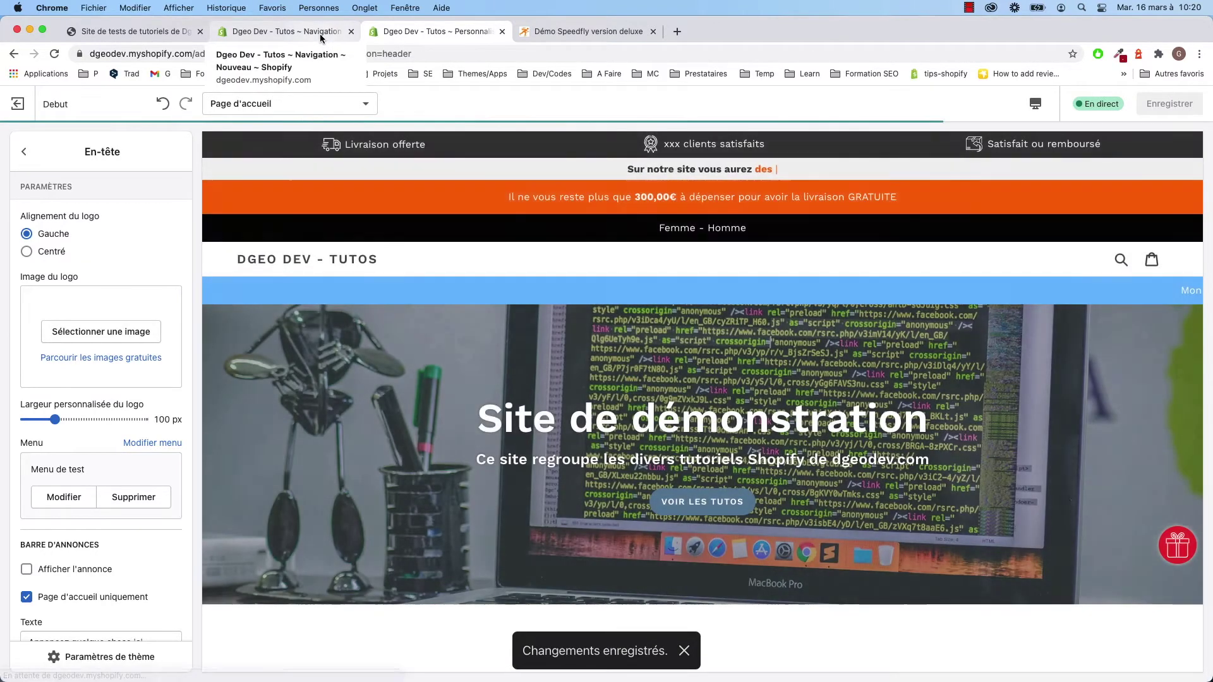
- Add an item named "Nos collections" to Menu de test, linked to All Collections
left_click(321, 36)
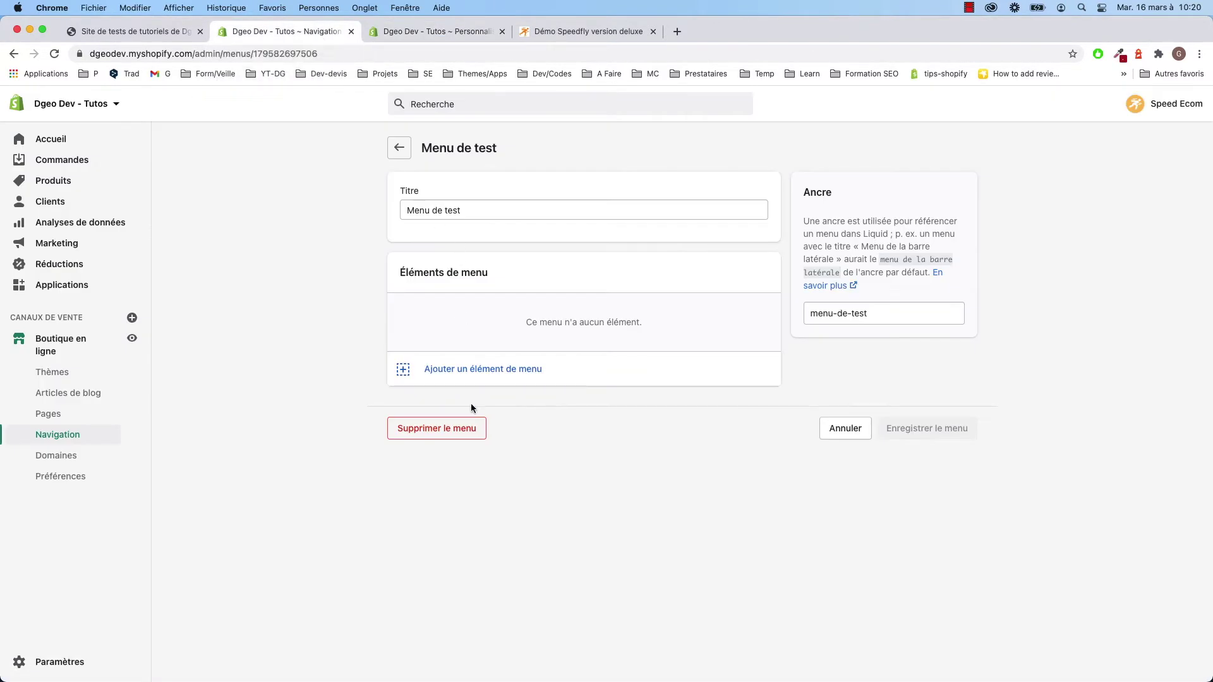
left_click(467, 369)
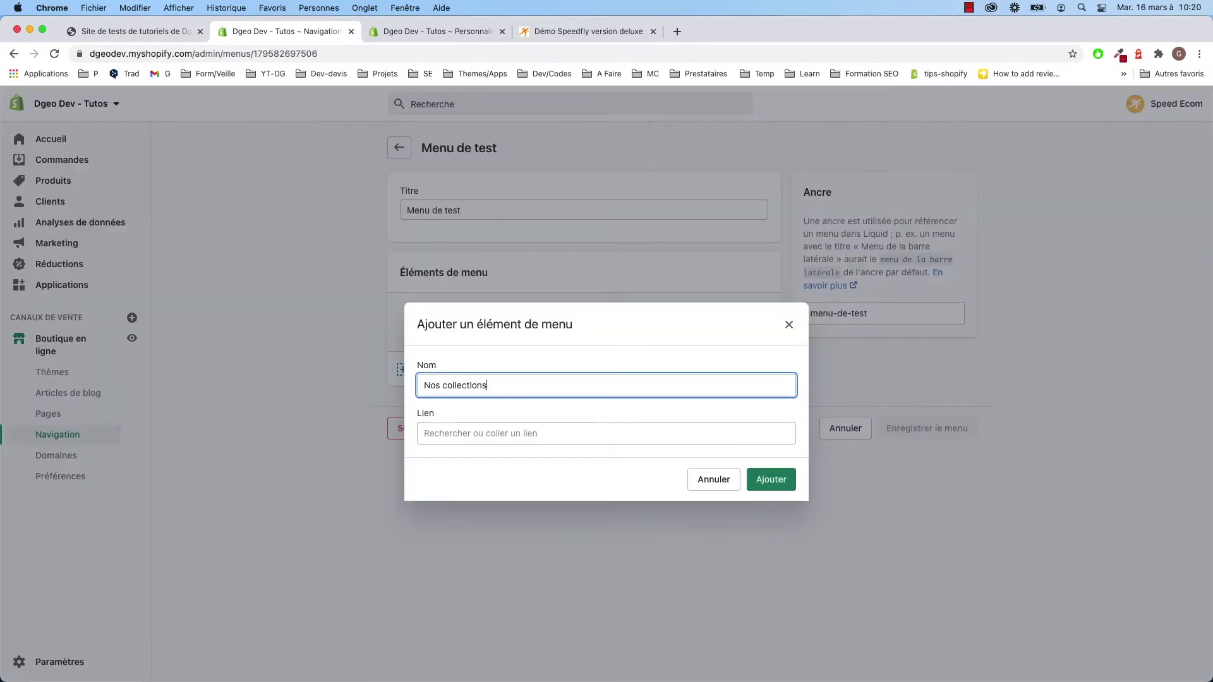
left_click(448, 432)
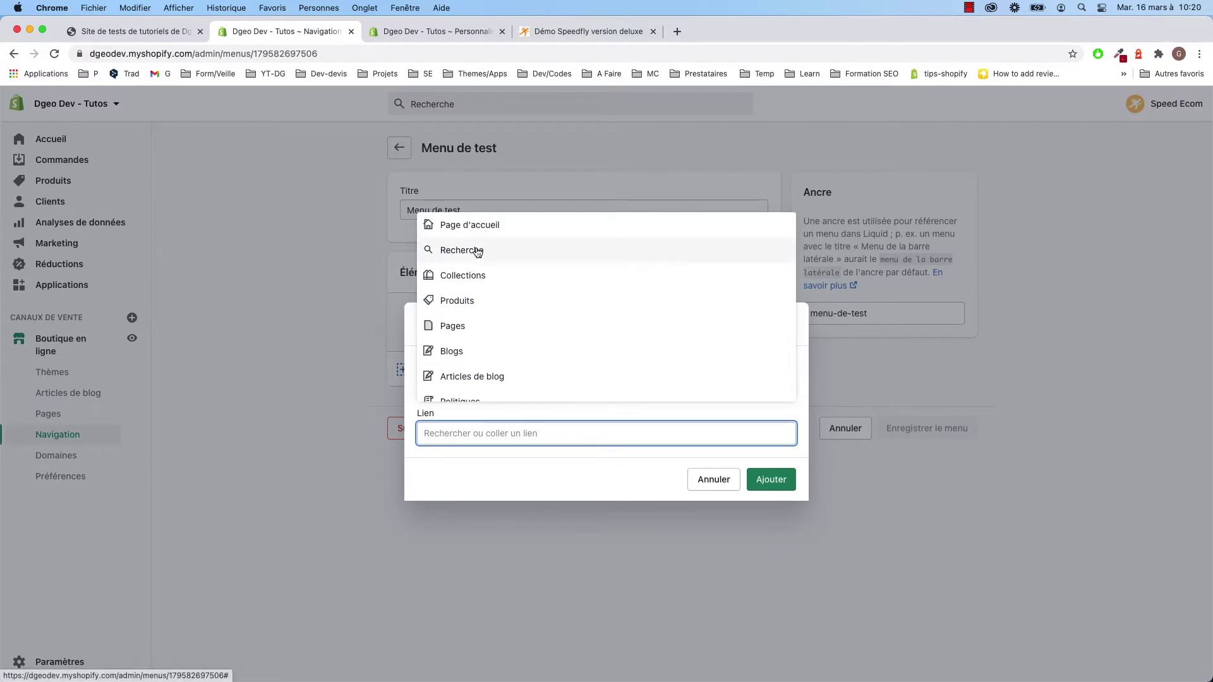
left_click(475, 274)
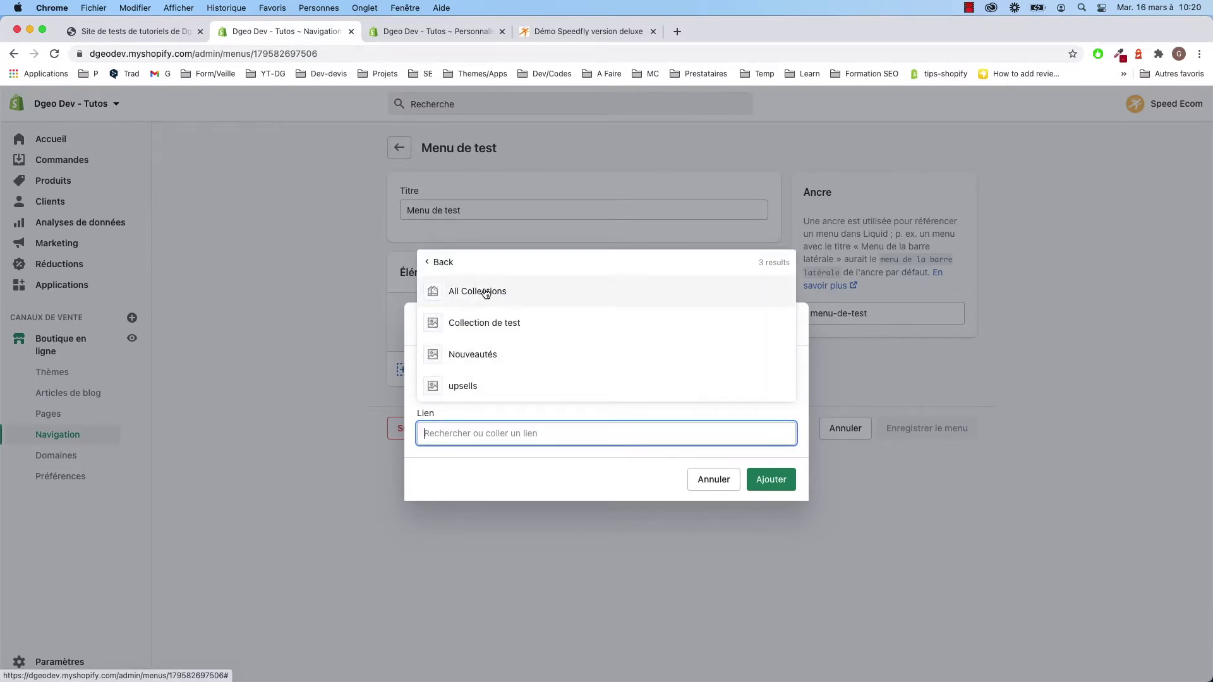
left_click(485, 292)
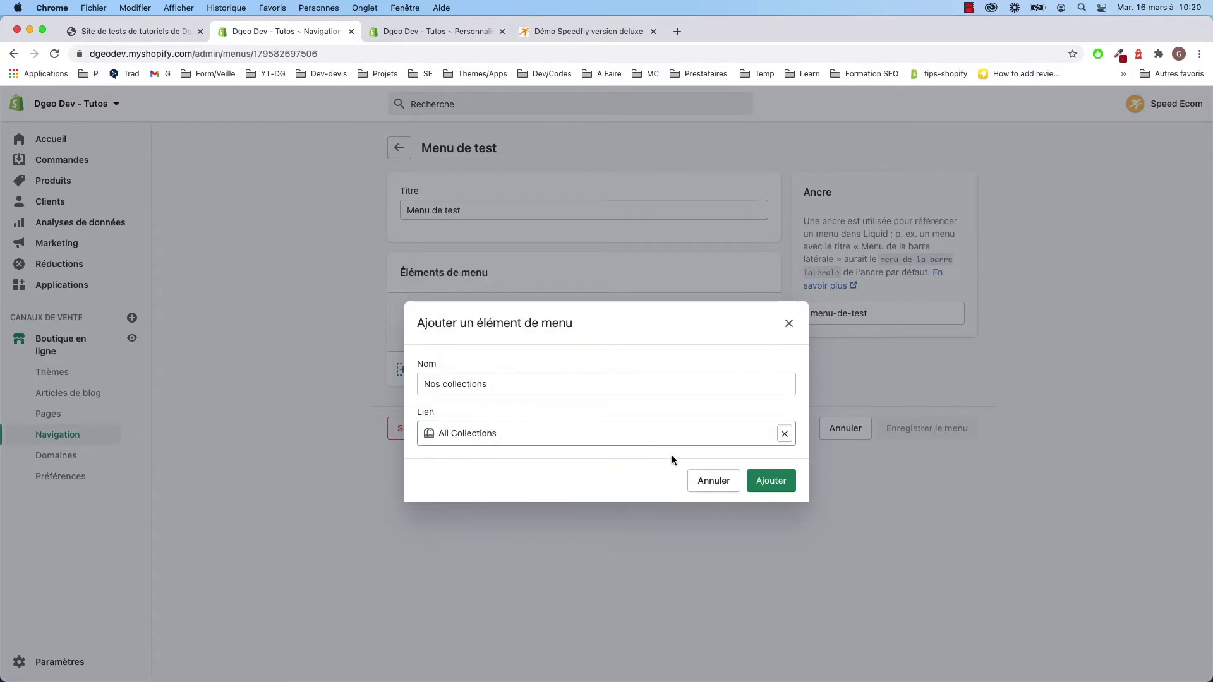
left_click(773, 482)
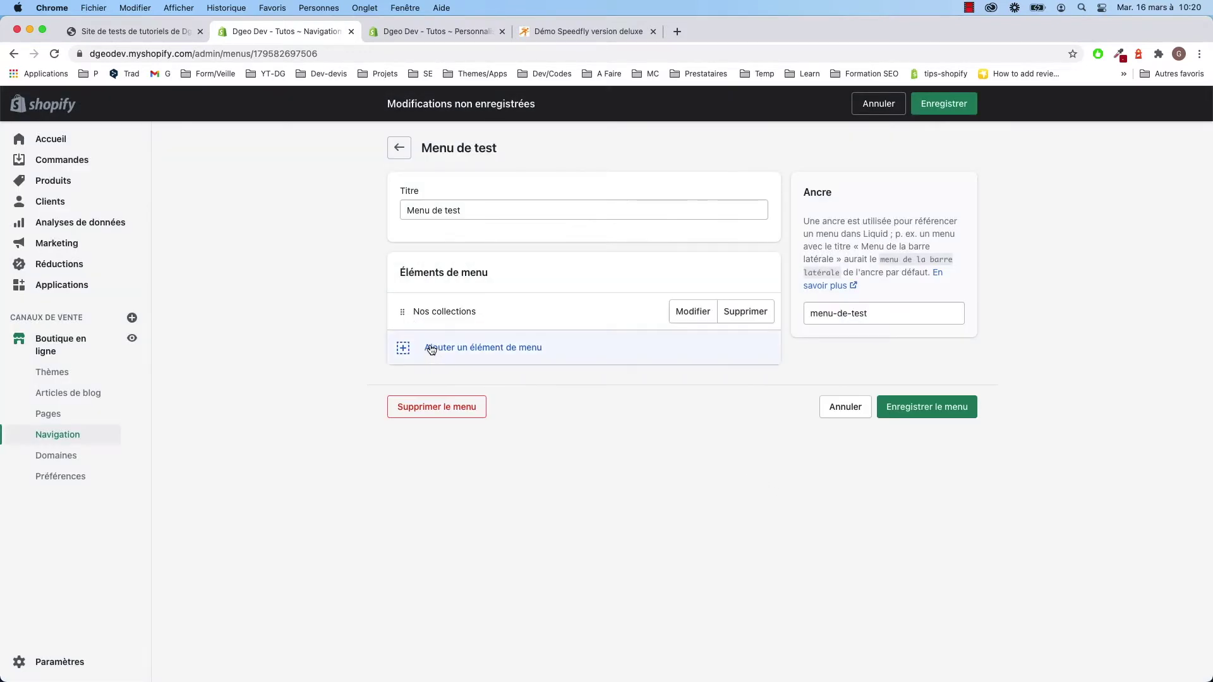
- Add a menu item named "Page" that links to the FAQ page
left_click(467, 349)
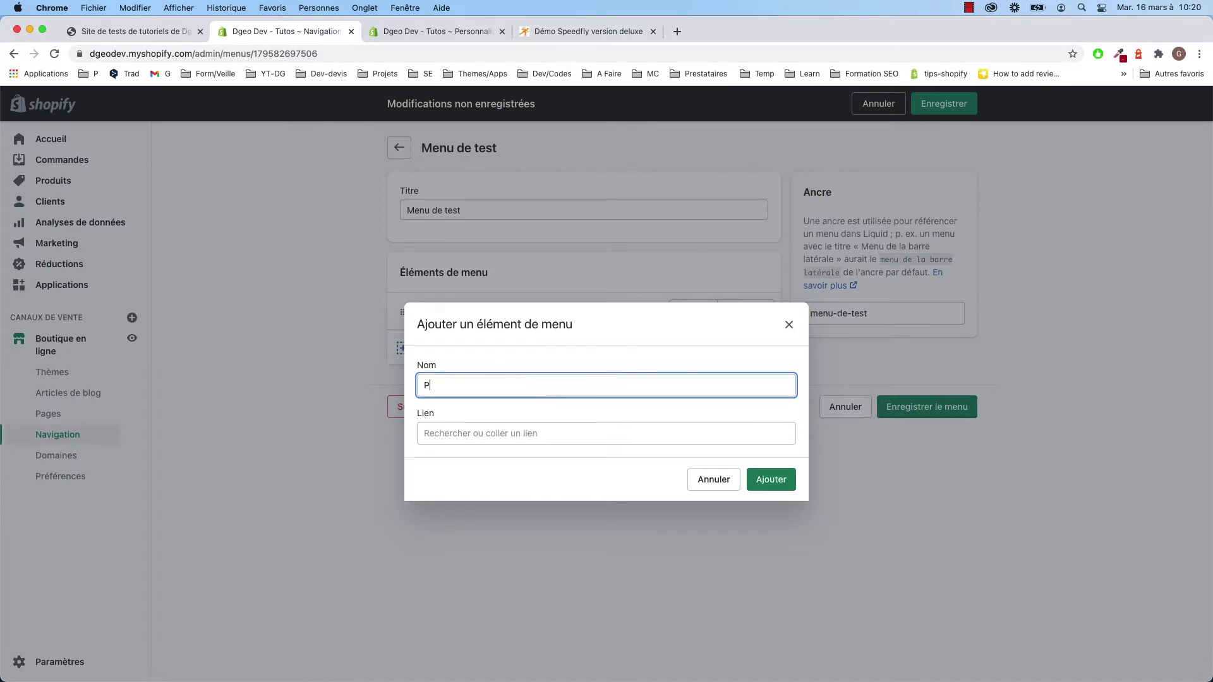
left_click(447, 437)
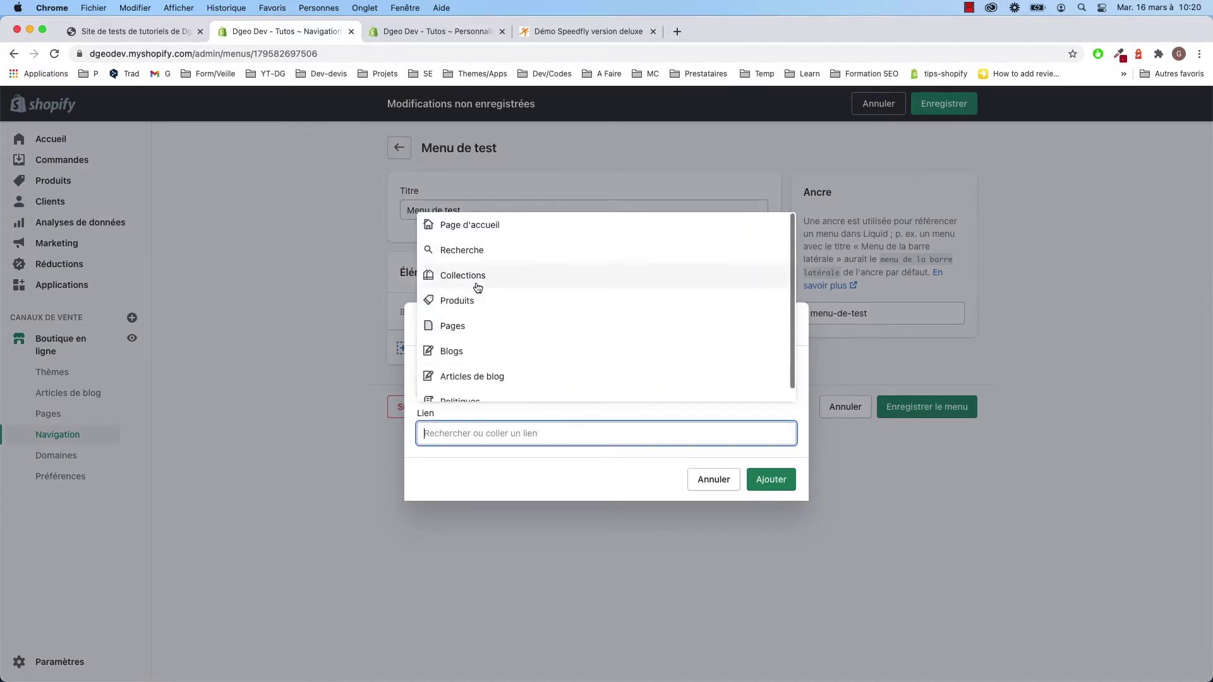
left_click(461, 329)
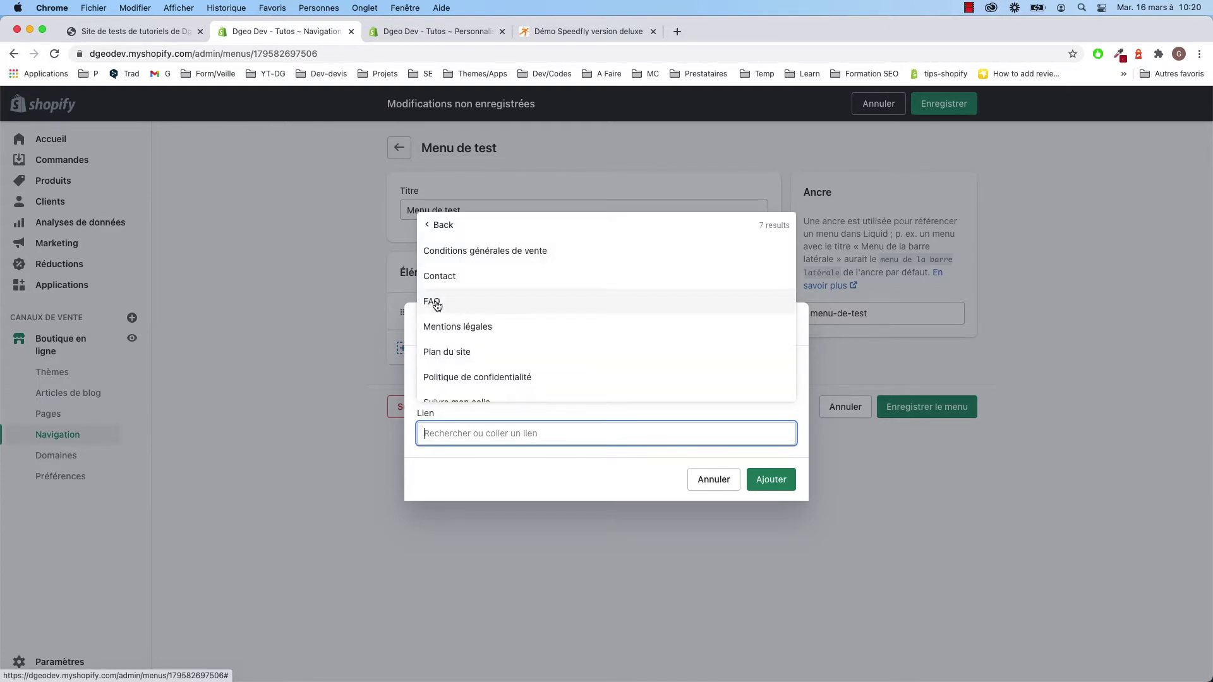
left_click(443, 309)
left_click(772, 482)
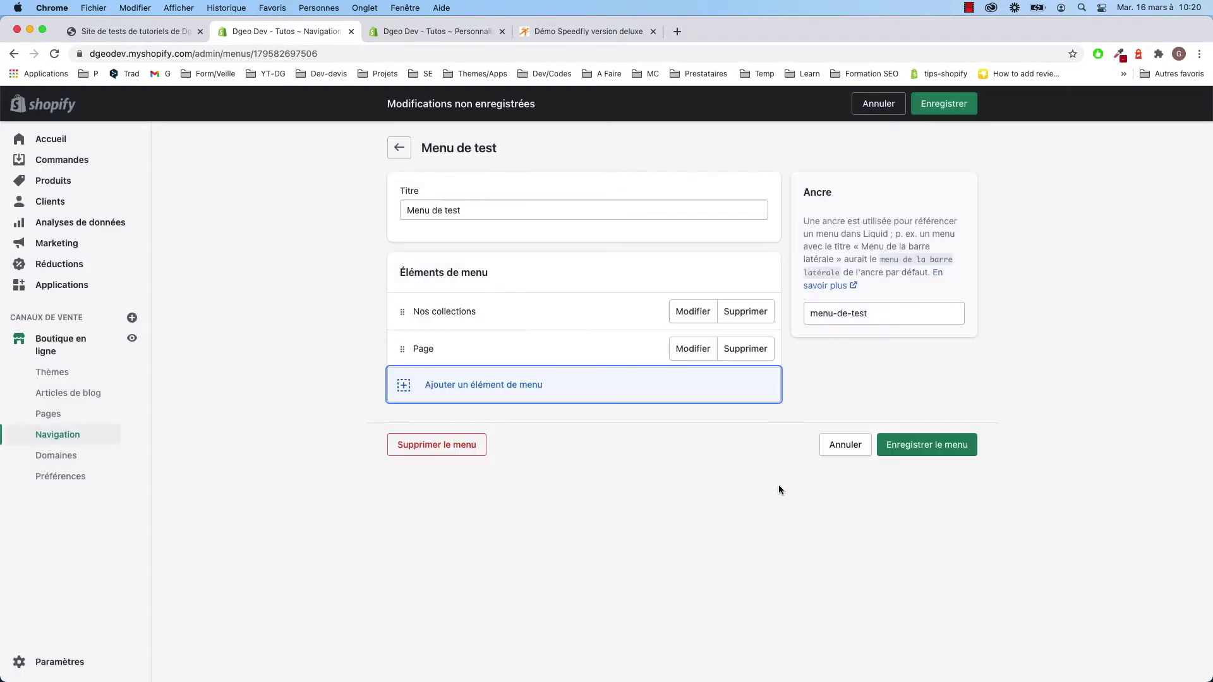
- Add a menu item named "Notre produit" that links to the product Produit 1
left_click(458, 388)
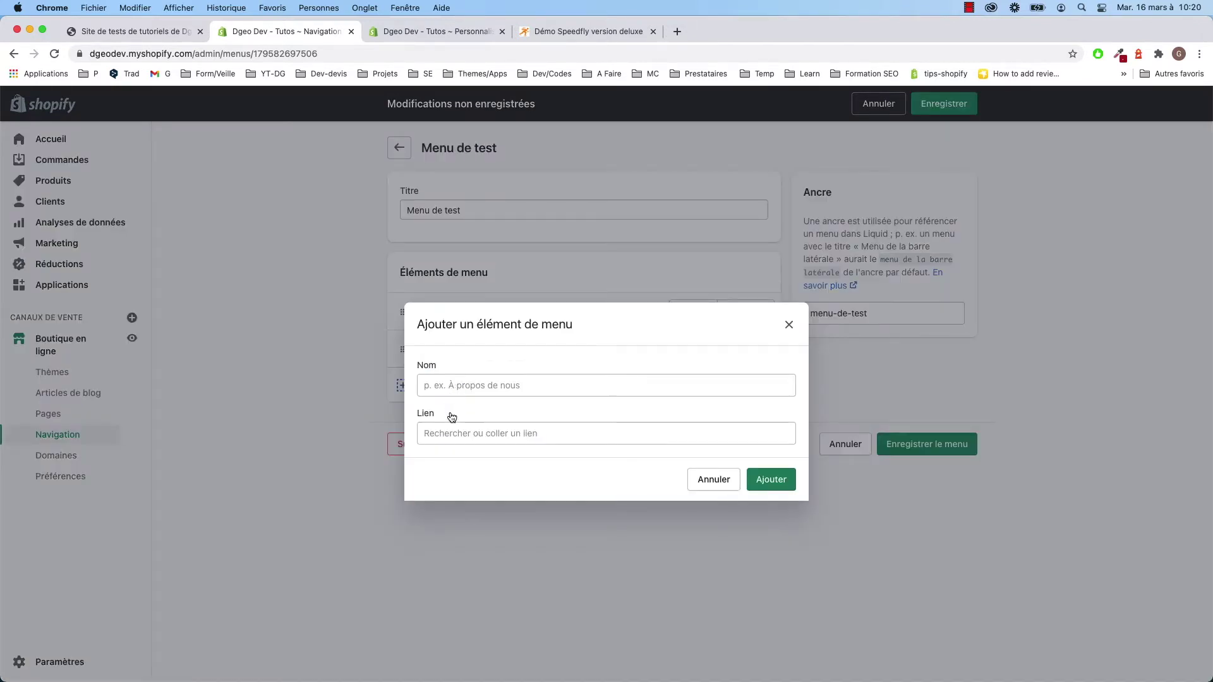
left_click(447, 433)
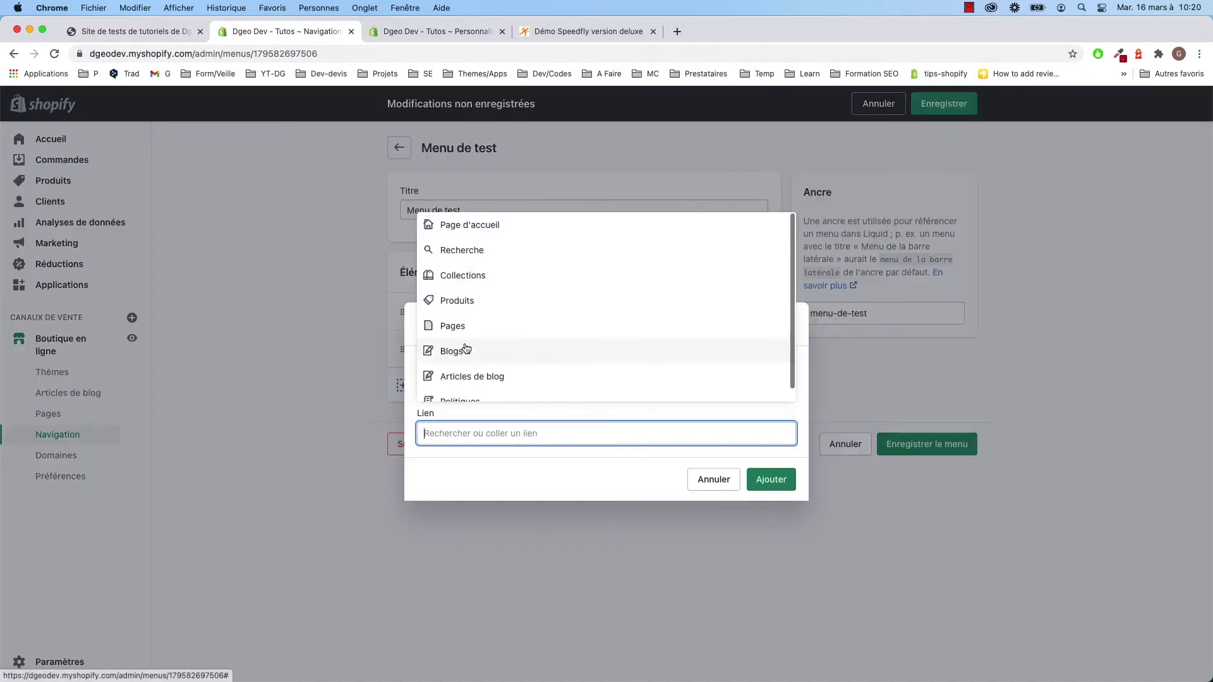
left_click(465, 303)
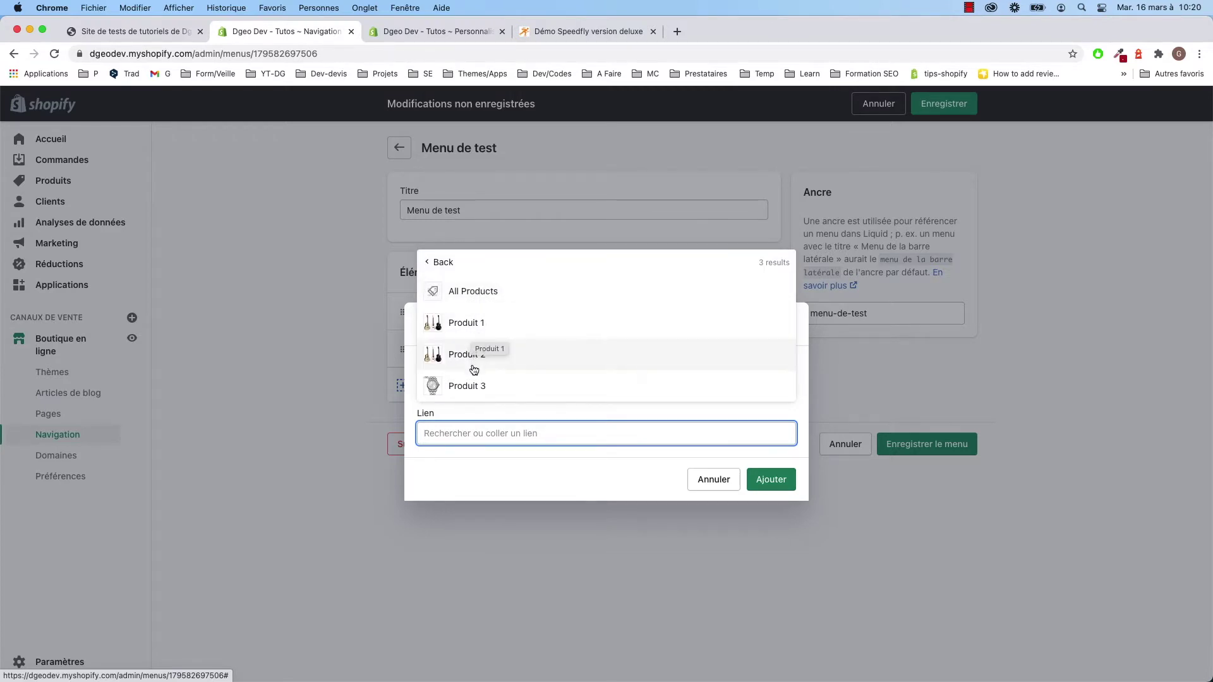
left_click(471, 325)
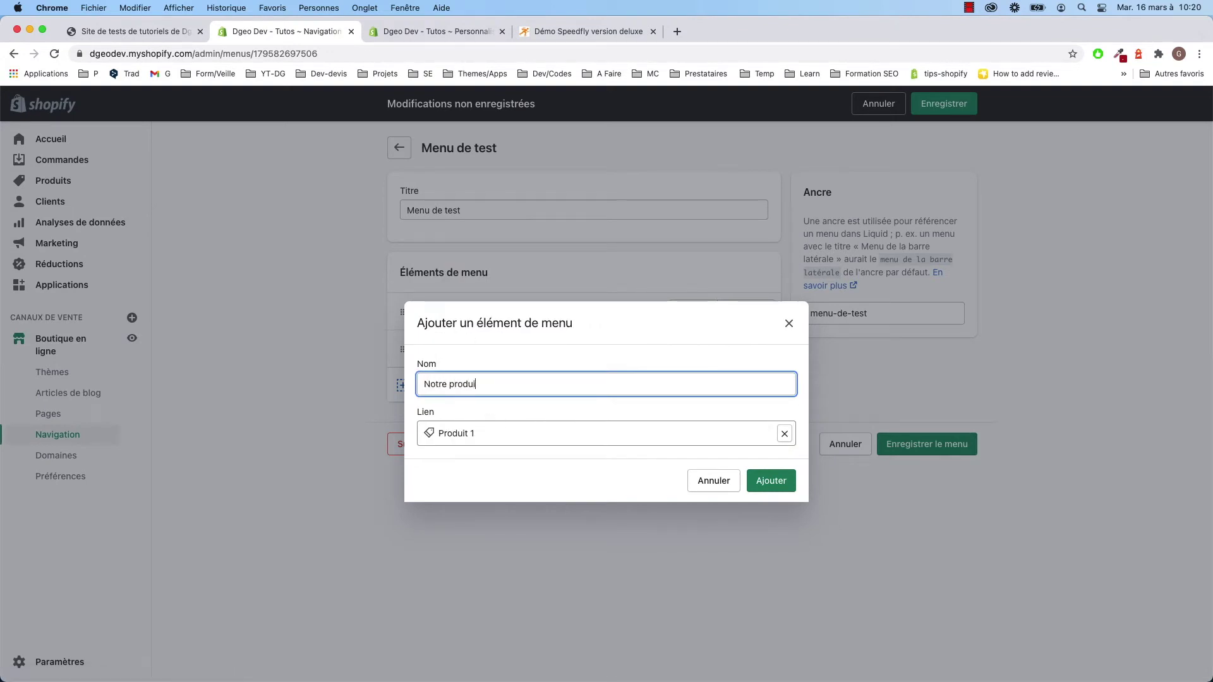
left_click(771, 481)
- Add a menu item named "Blog" that links to the News blog
left_click(438, 422)
left_click(441, 431)
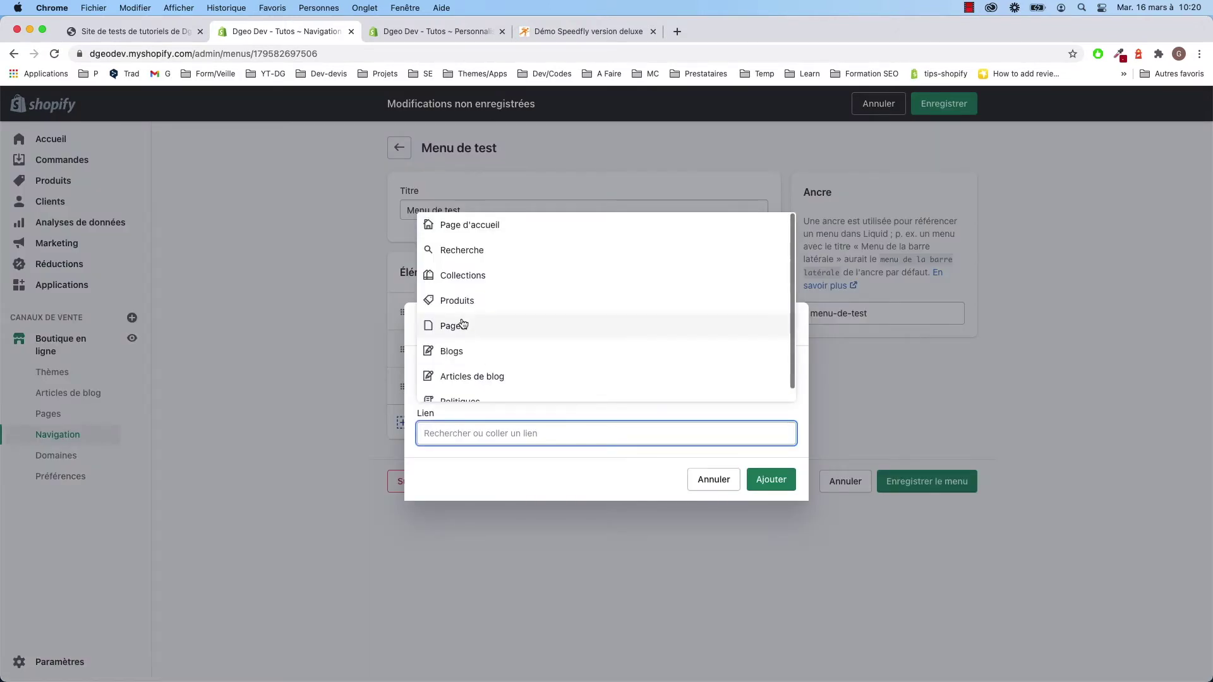
left_click(455, 352)
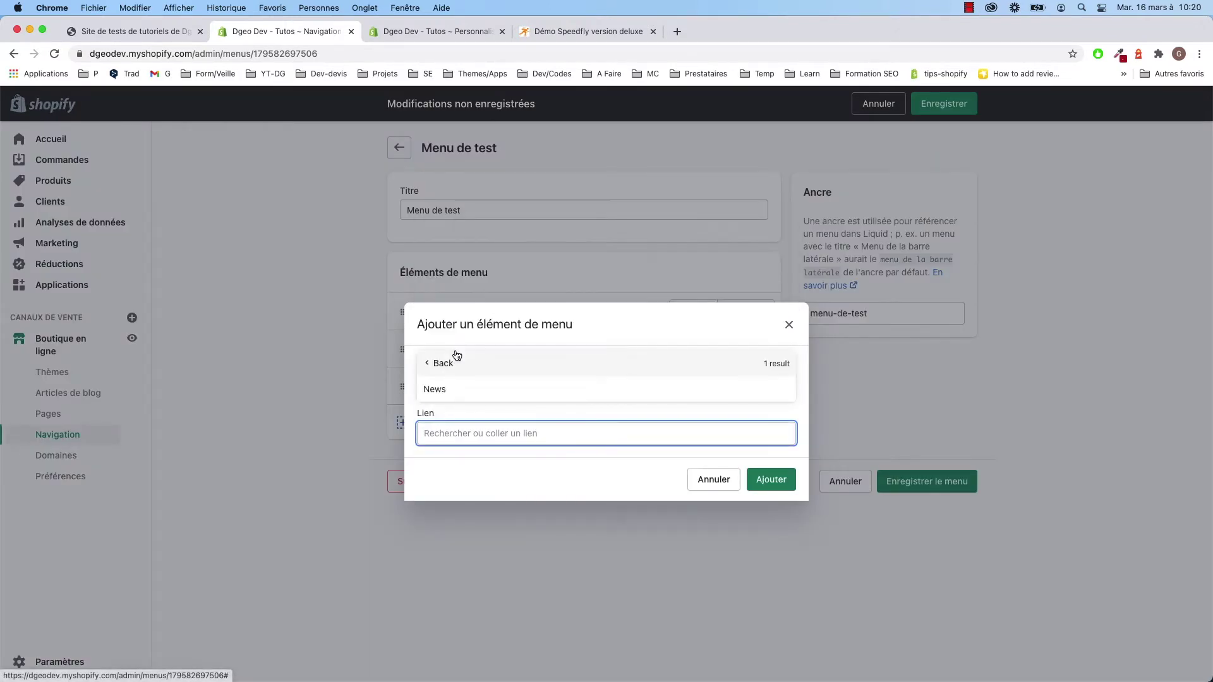
left_click(449, 390)
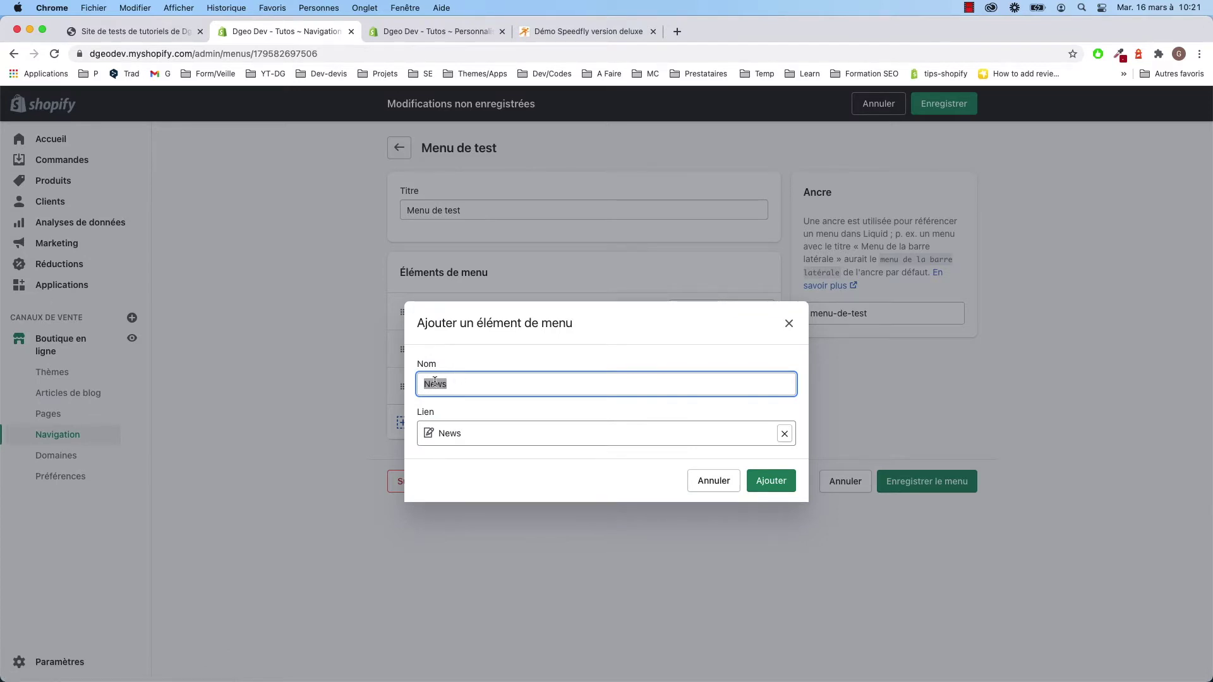
left_click(771, 481)
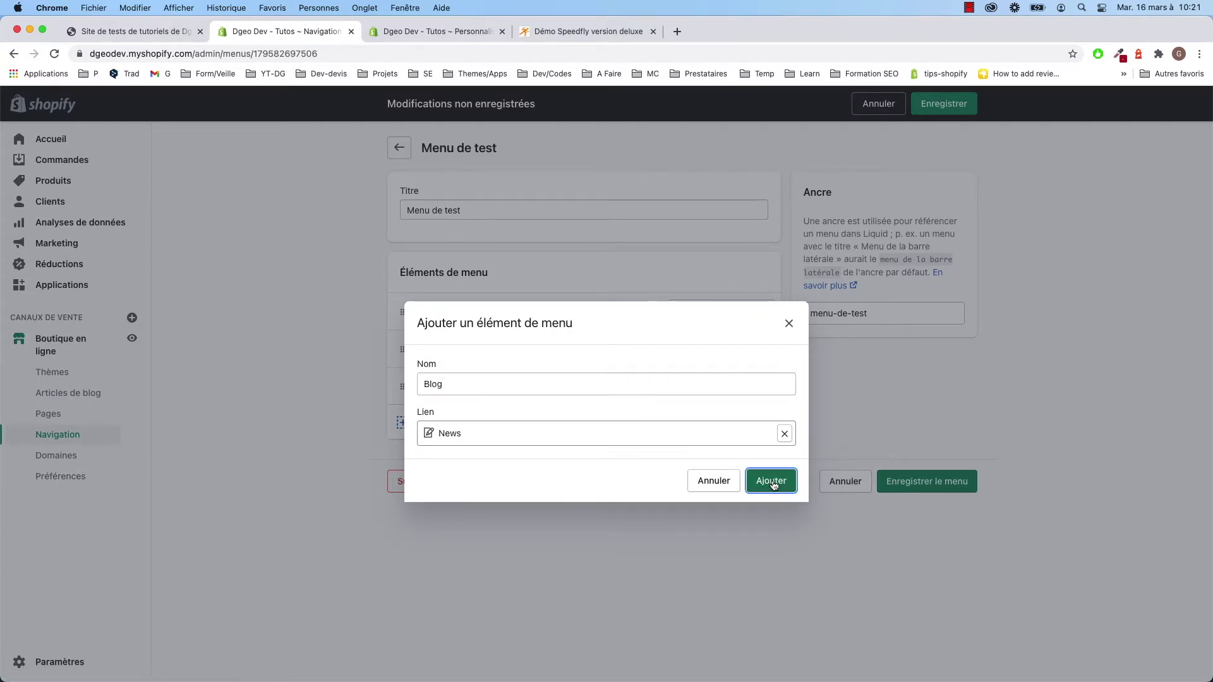
- Examine the blog article and policy choices offered as link targets for a new menu item, without adding one
left_click(453, 460)
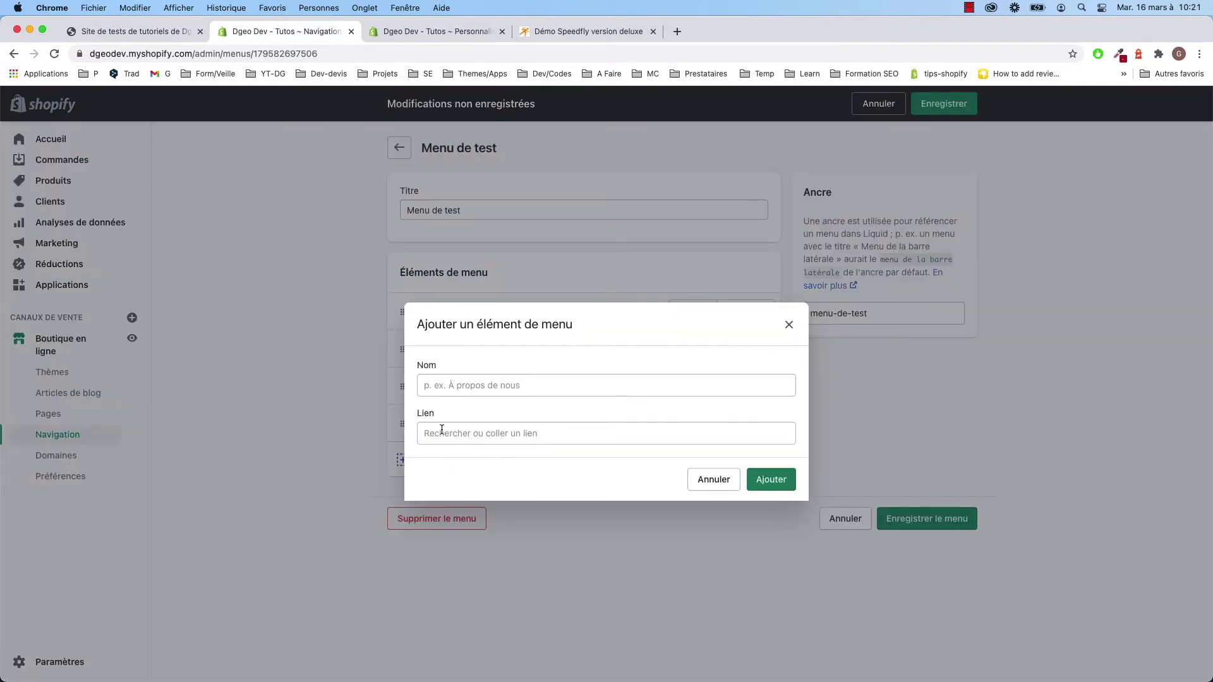
left_click(441, 431)
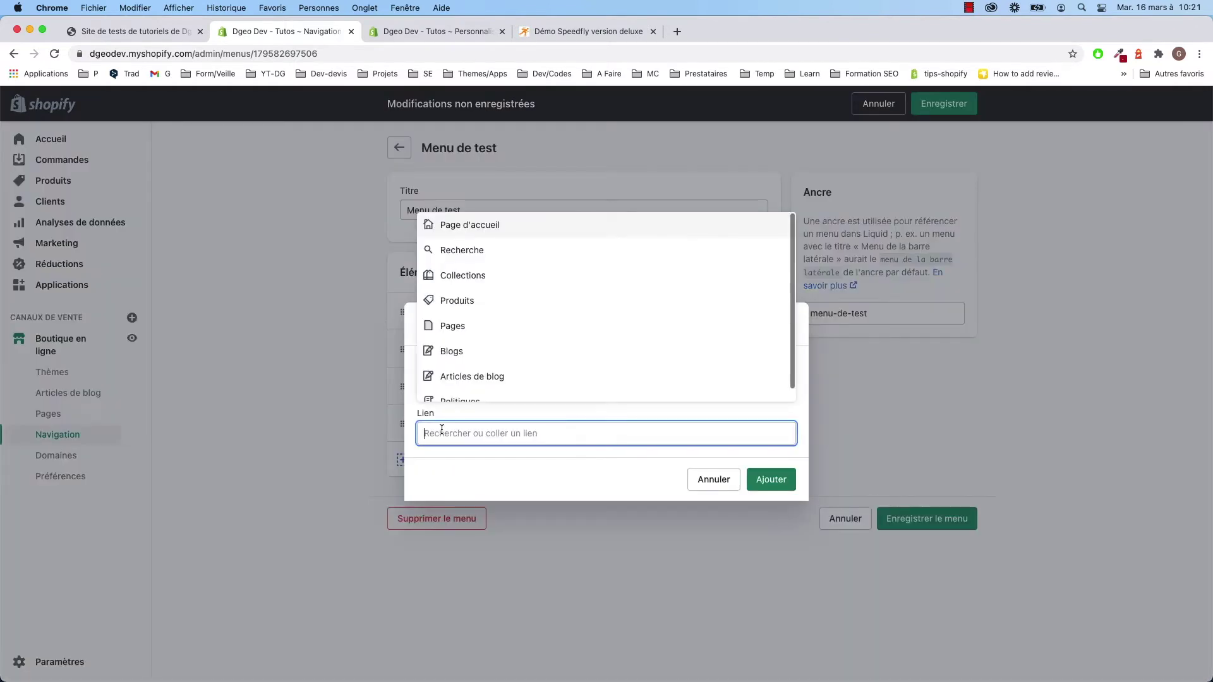
left_click(470, 377)
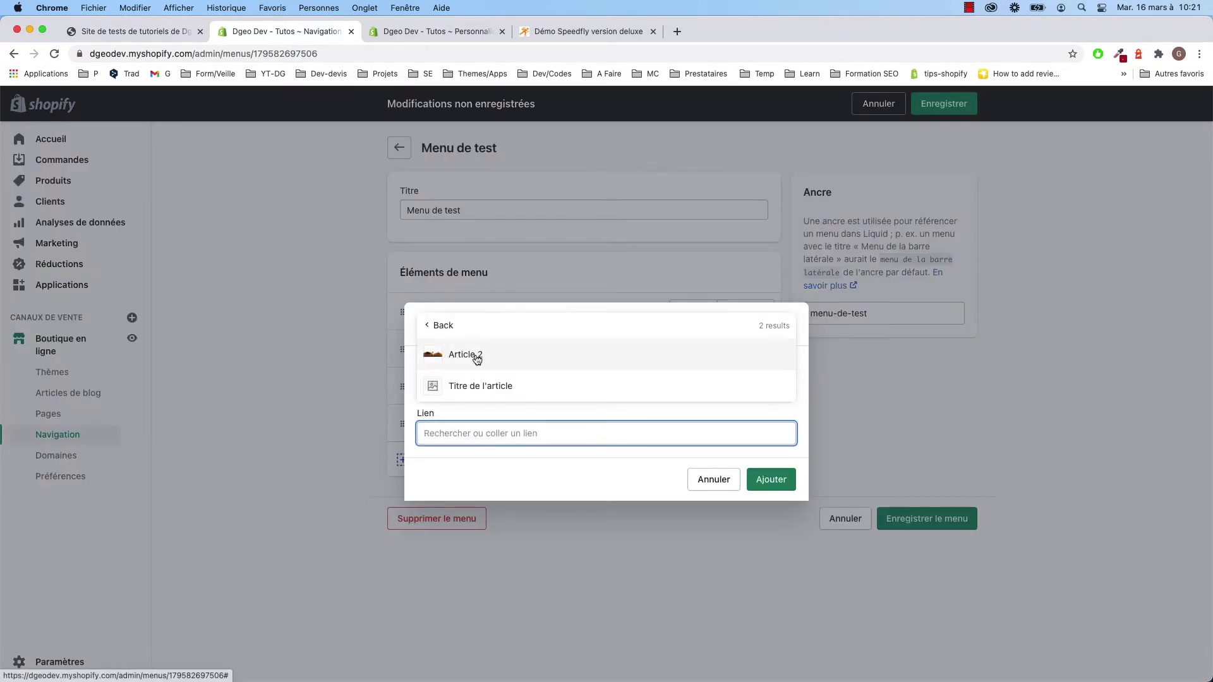
left_click(714, 481)
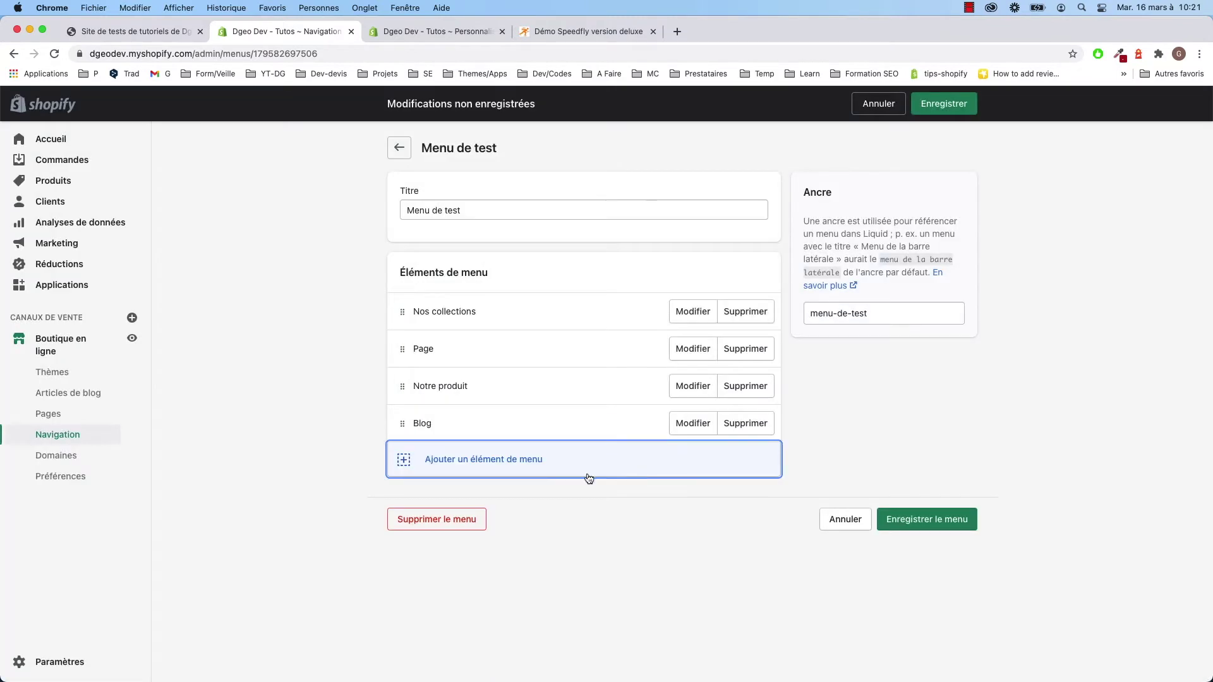
left_click(509, 466)
left_click(441, 439)
scroll(457, 371, "down", 1)
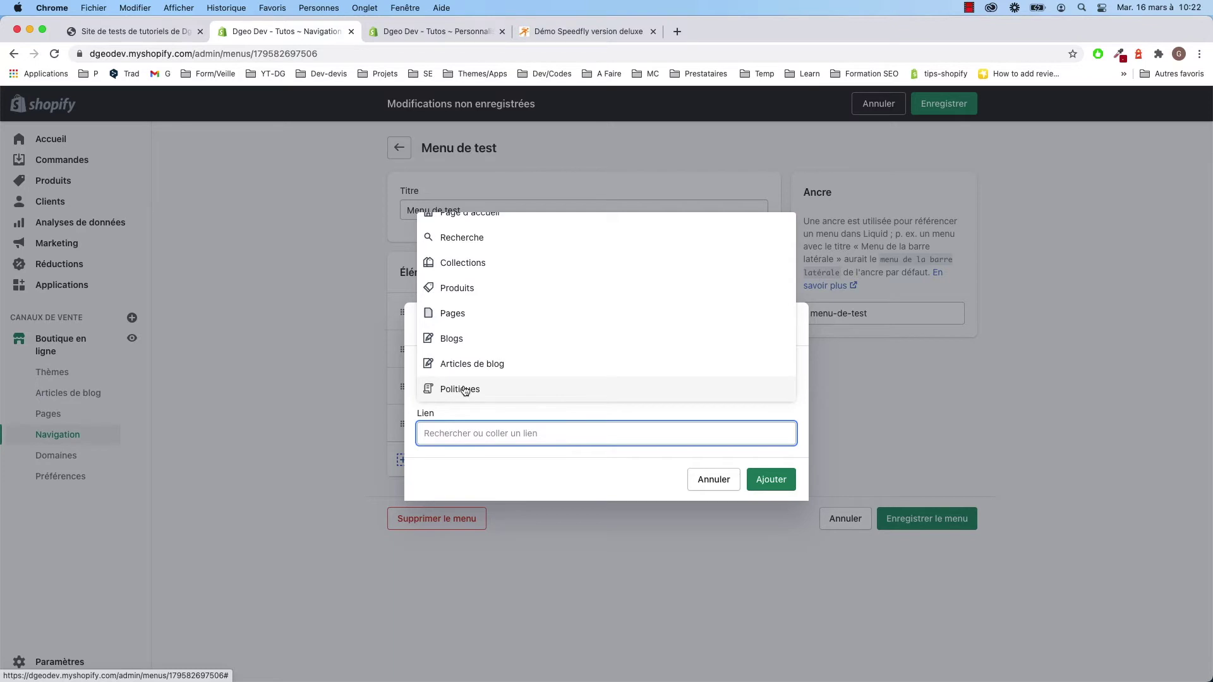
left_click(324, 421)
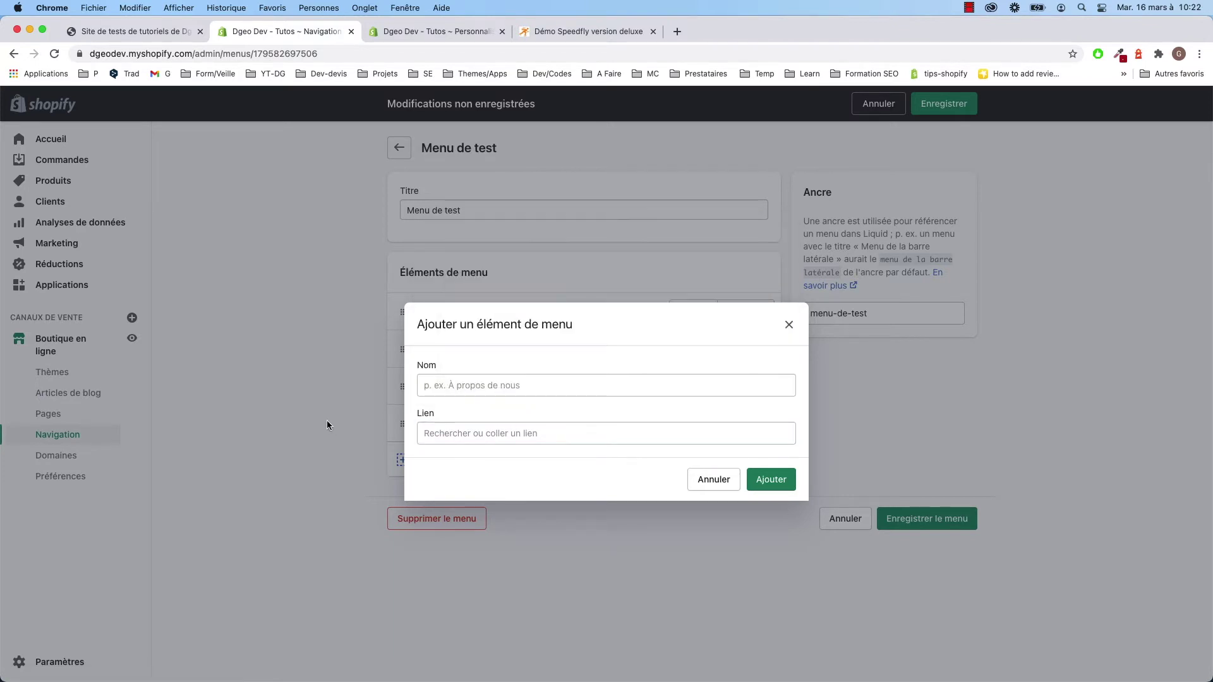
- Save Menu de test and reload the storefront to check its header menu
left_click(327, 420)
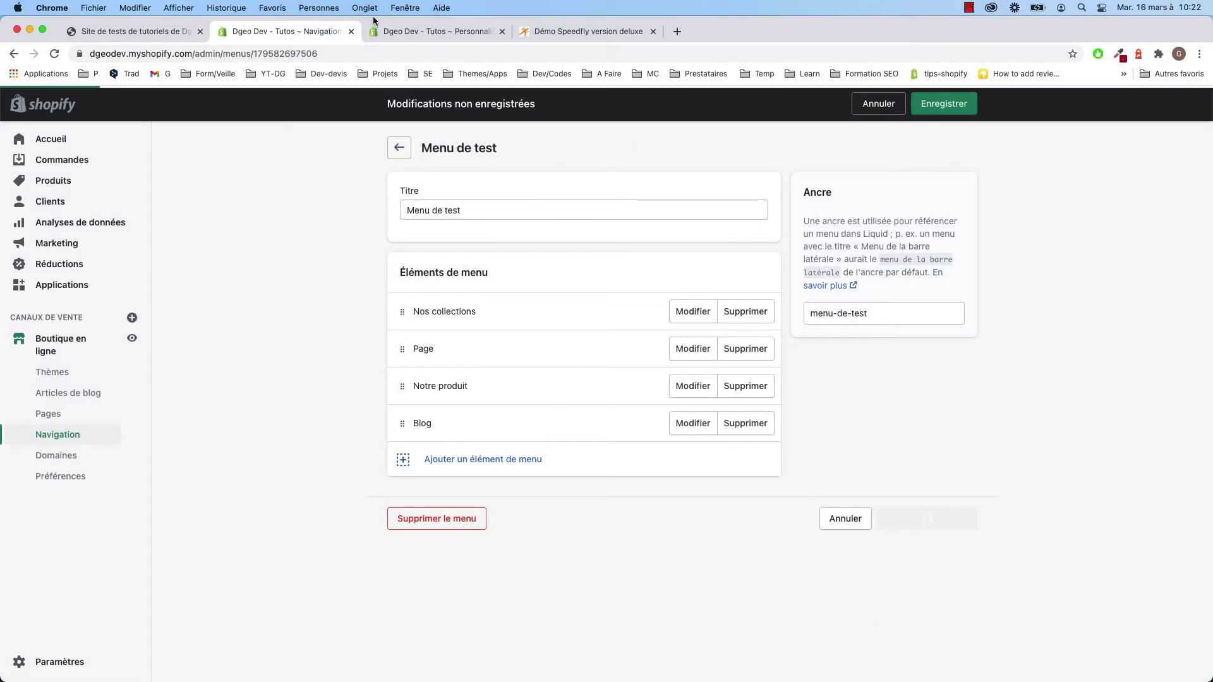
left_click(127, 31)
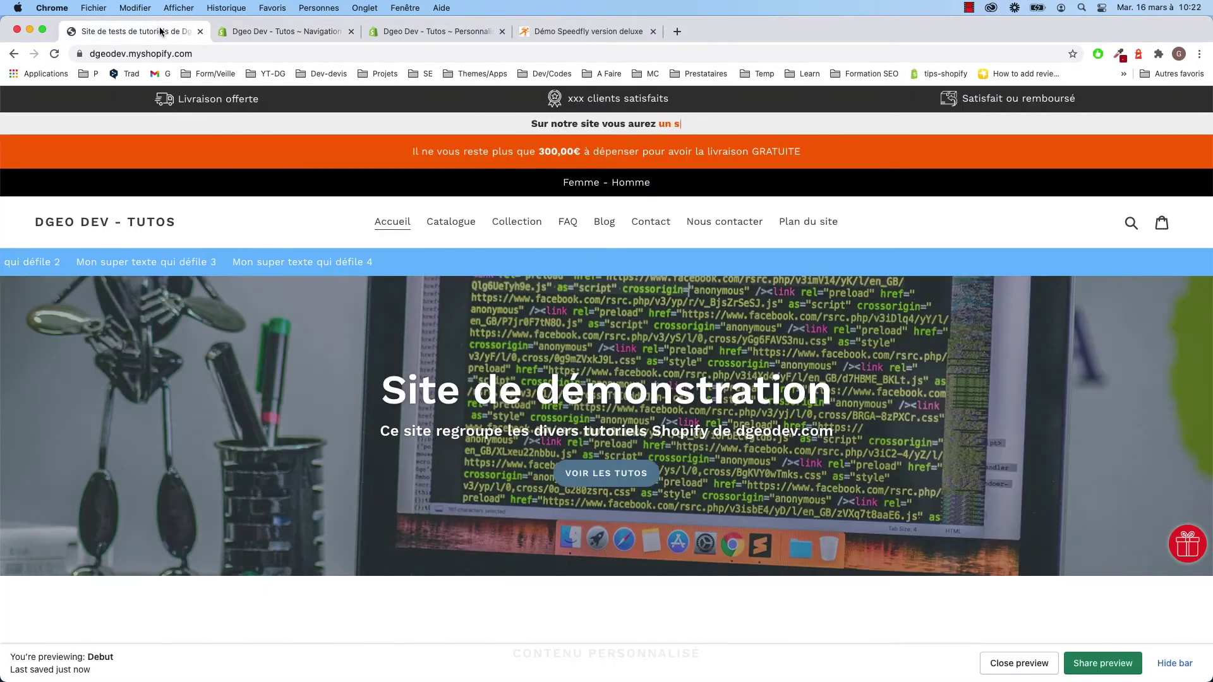
left_click(62, 55)
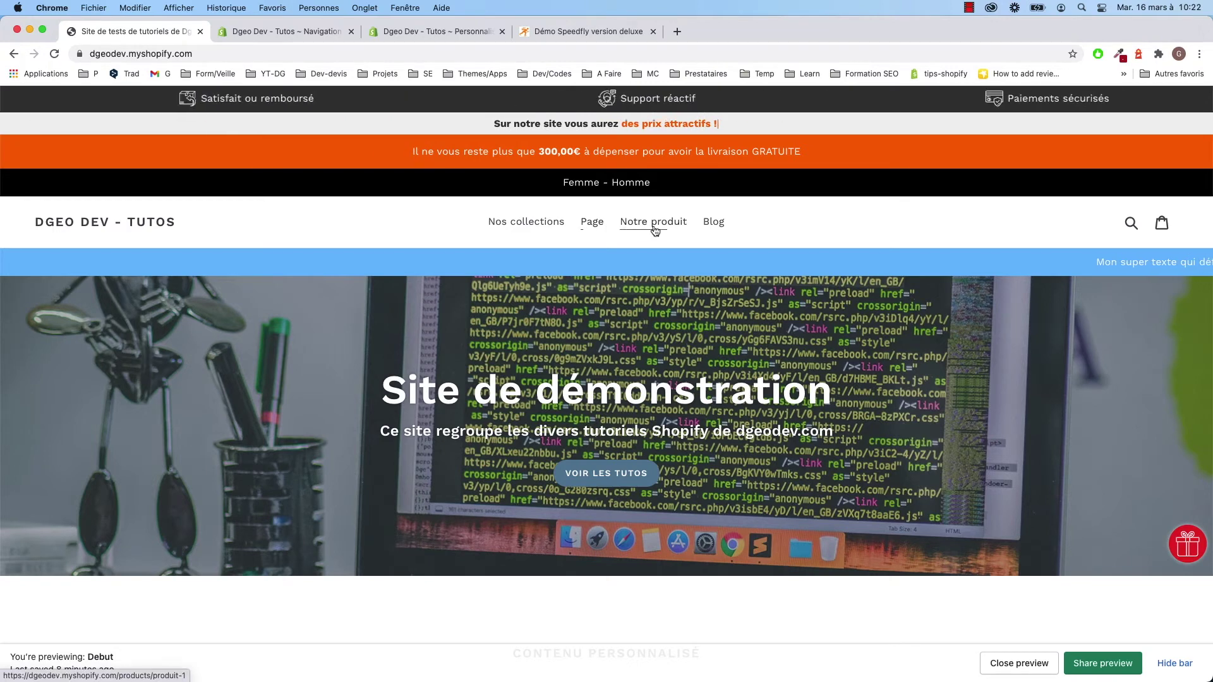
- Add a "Nouveautés" item linked to the Nouveautés collection in Menu de test and nest it under Nos collections
left_click(293, 33)
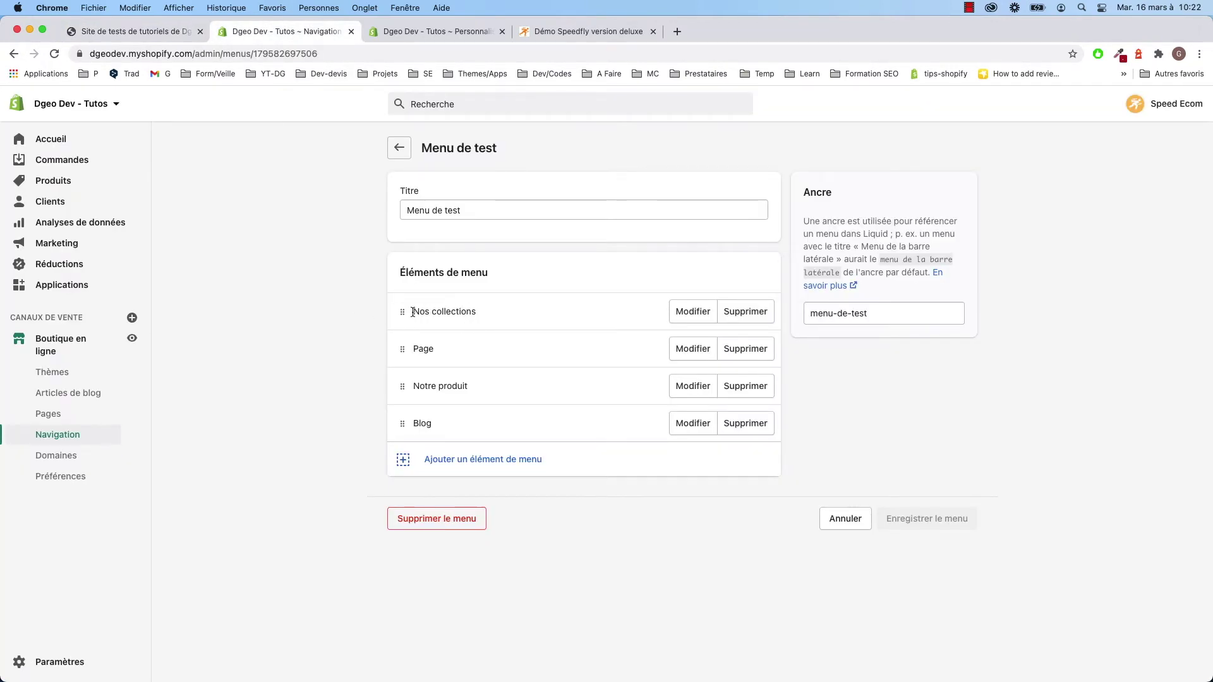
left_click(460, 457)
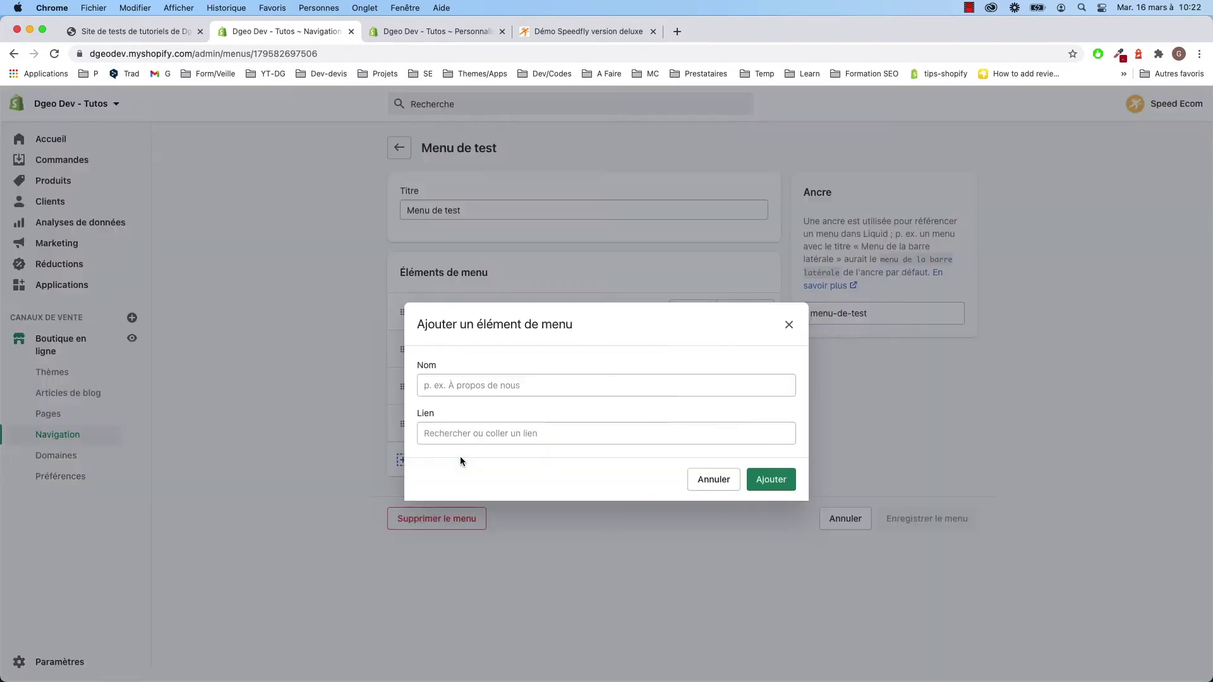
left_click(434, 434)
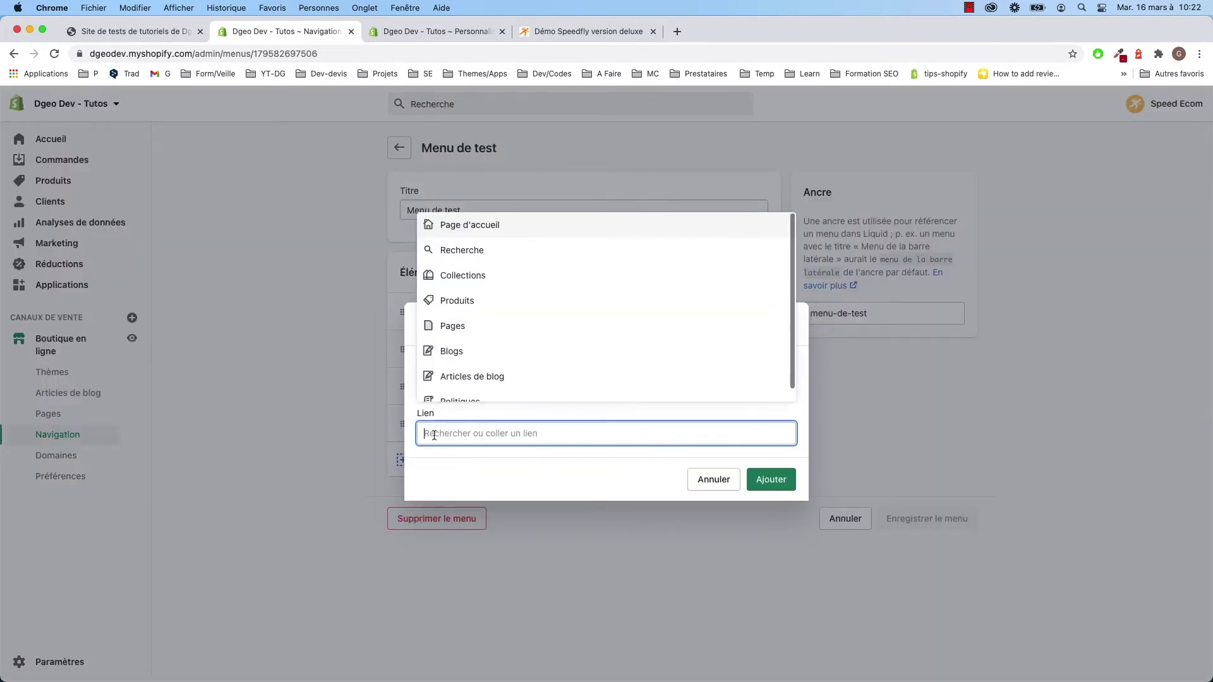
left_click(458, 276)
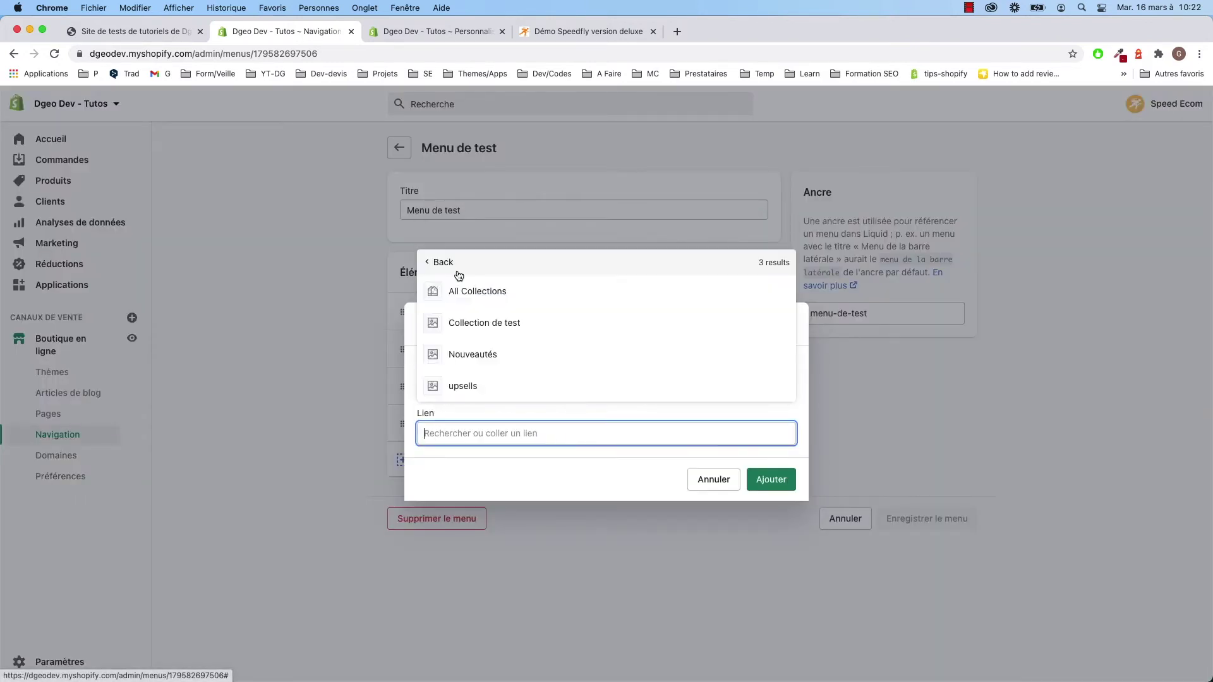
left_click(481, 353)
left_click(781, 508)
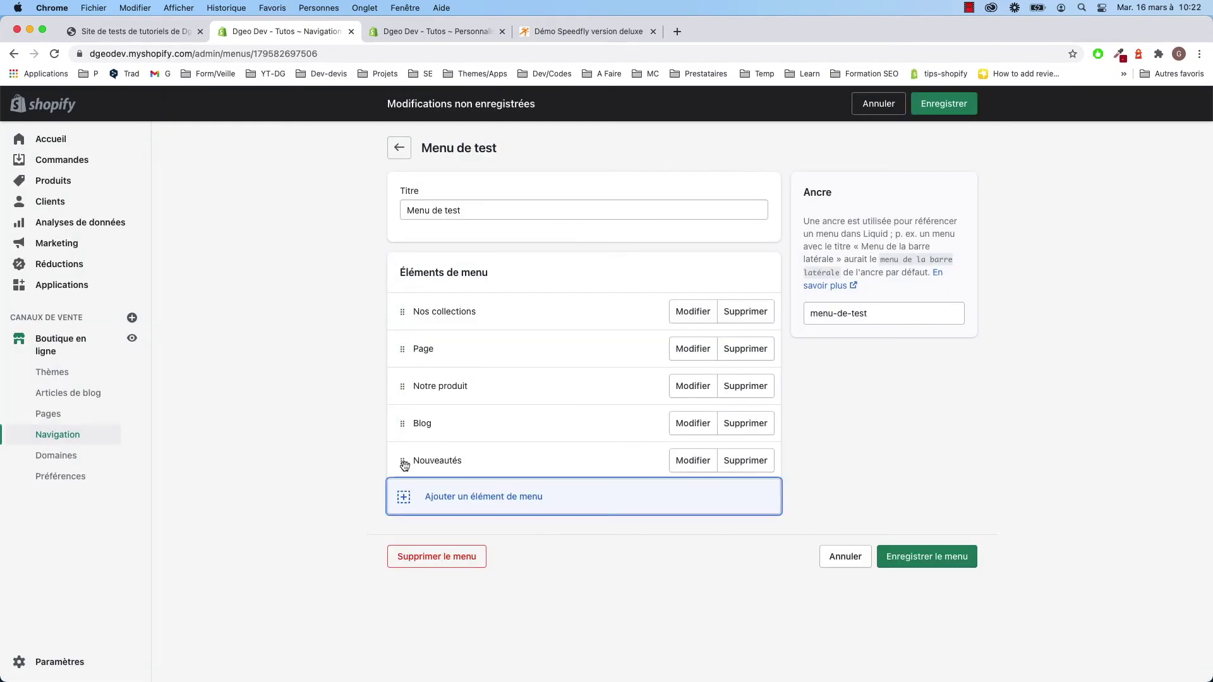
left_click_drag(402, 462, 450, 339)
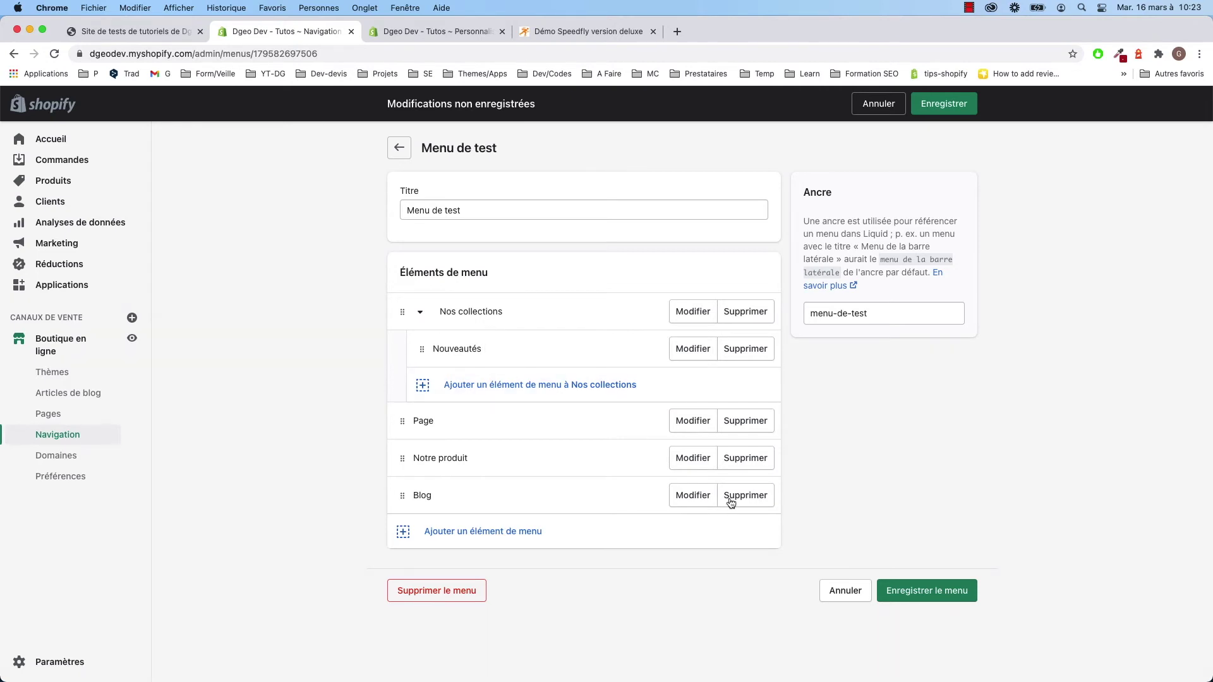
- Add a "Collection de test" sub-item linked to the collection of that name under Nos collections and save the menu
left_click(496, 388)
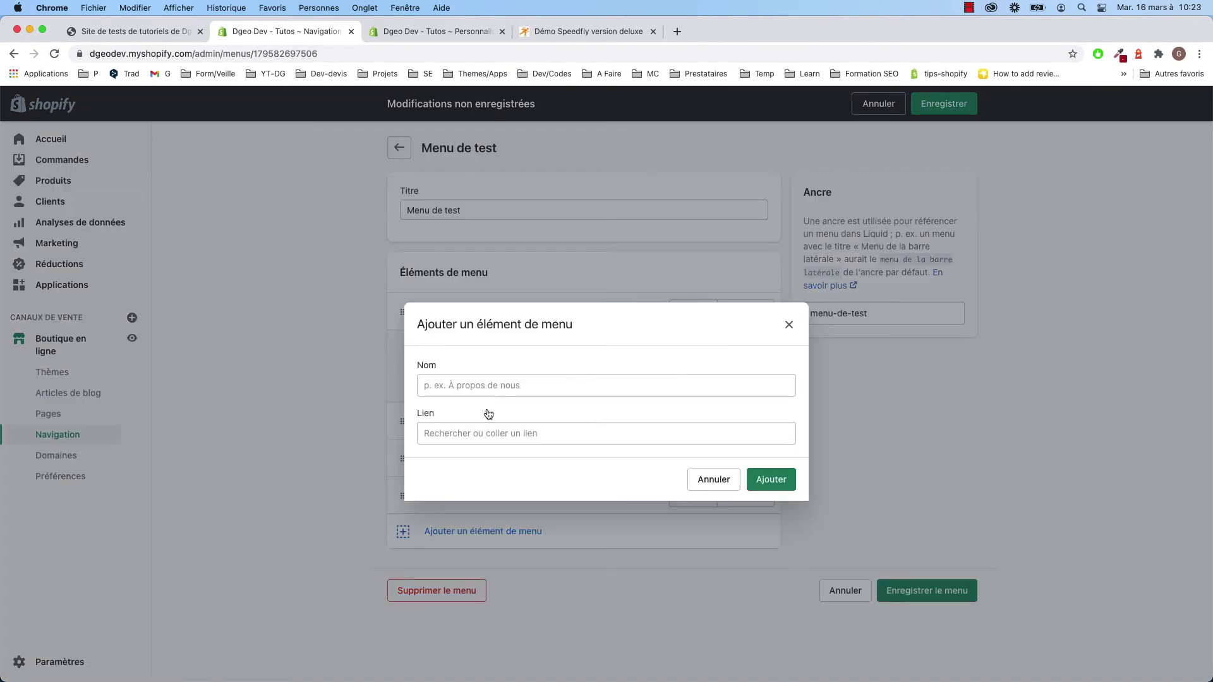
left_click(452, 433)
left_click(455, 276)
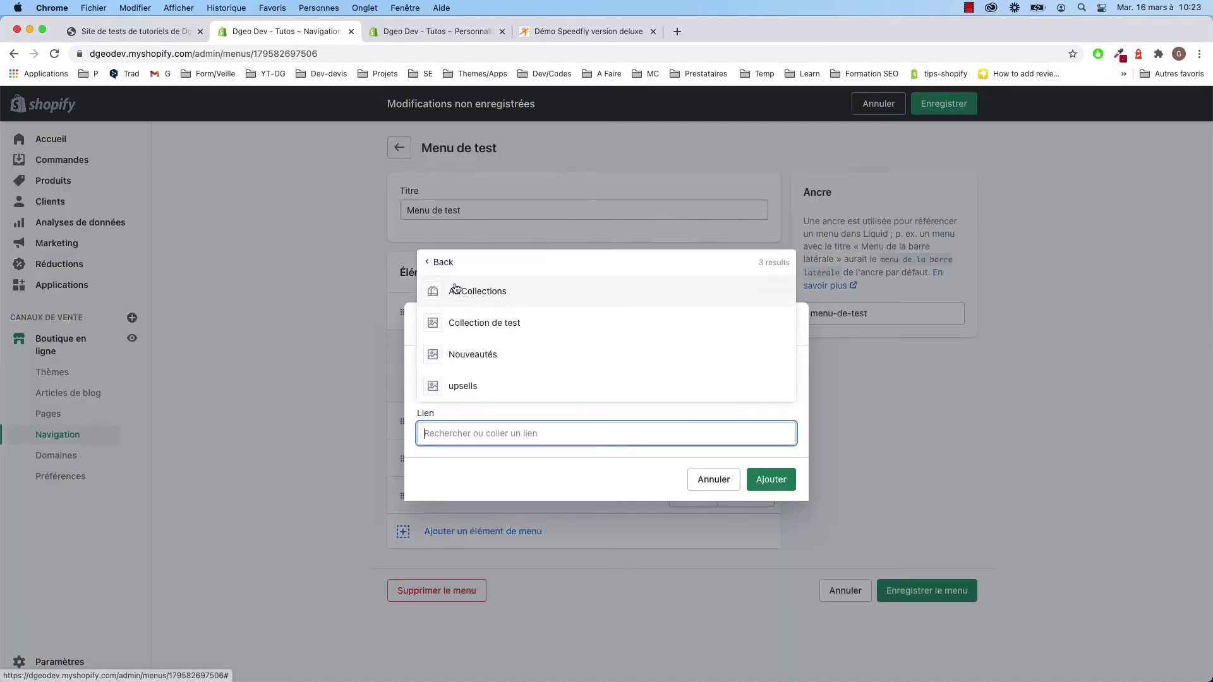
left_click(476, 323)
left_click(772, 505)
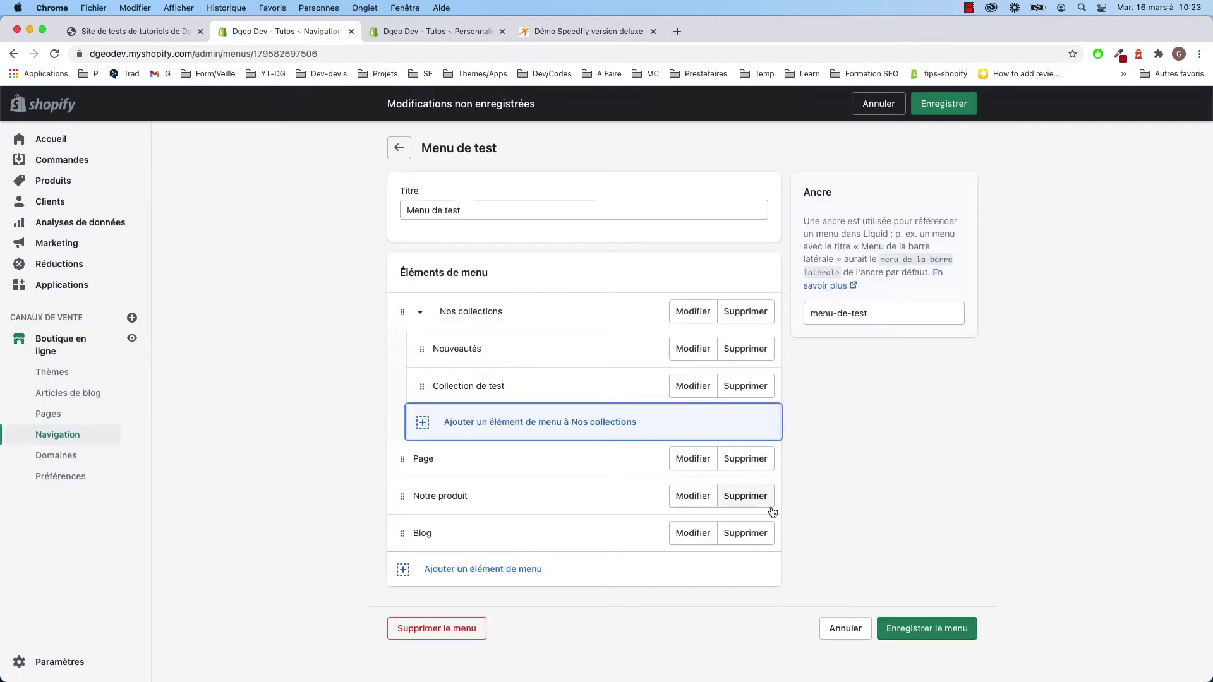
left_click(934, 629)
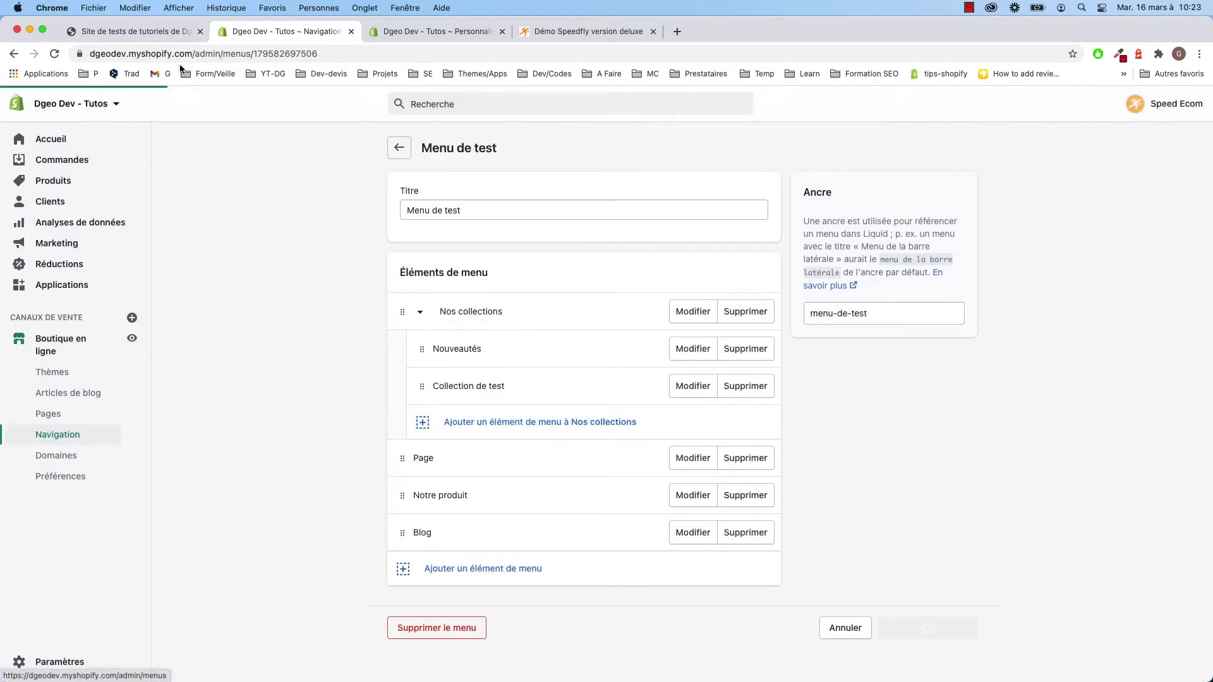
- Reload the storefront and expand Nos collections in the header to check its sub-items
left_click(126, 31)
left_click(60, 55)
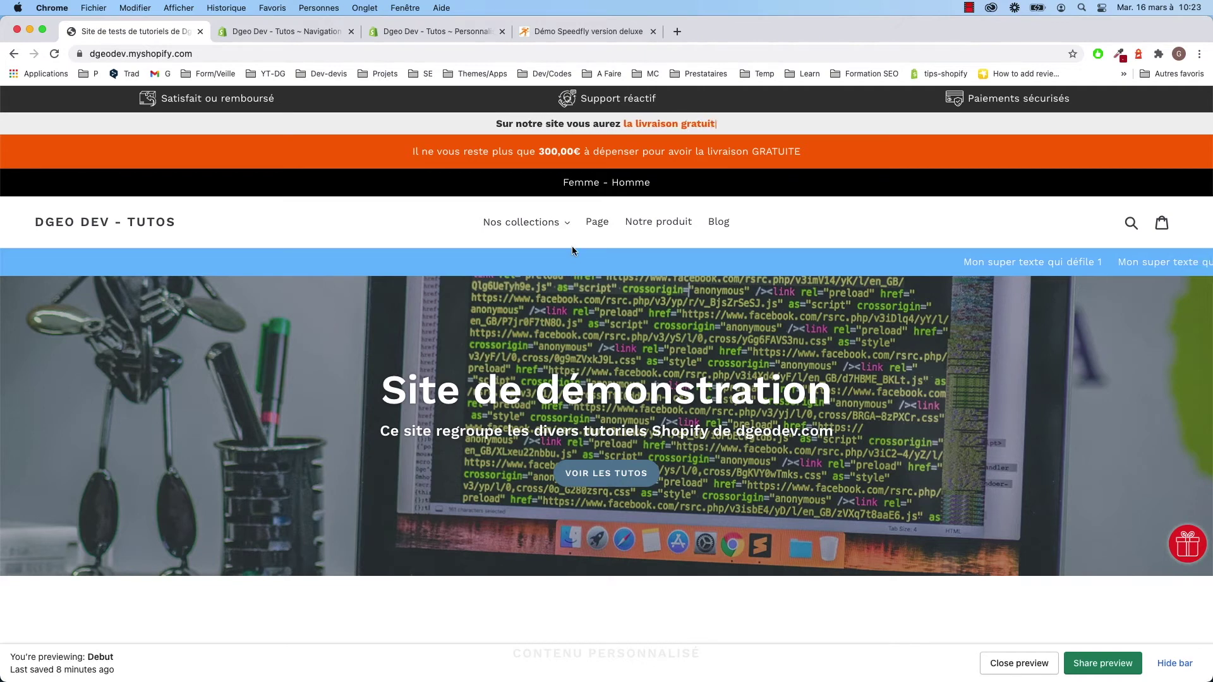
left_click(564, 225)
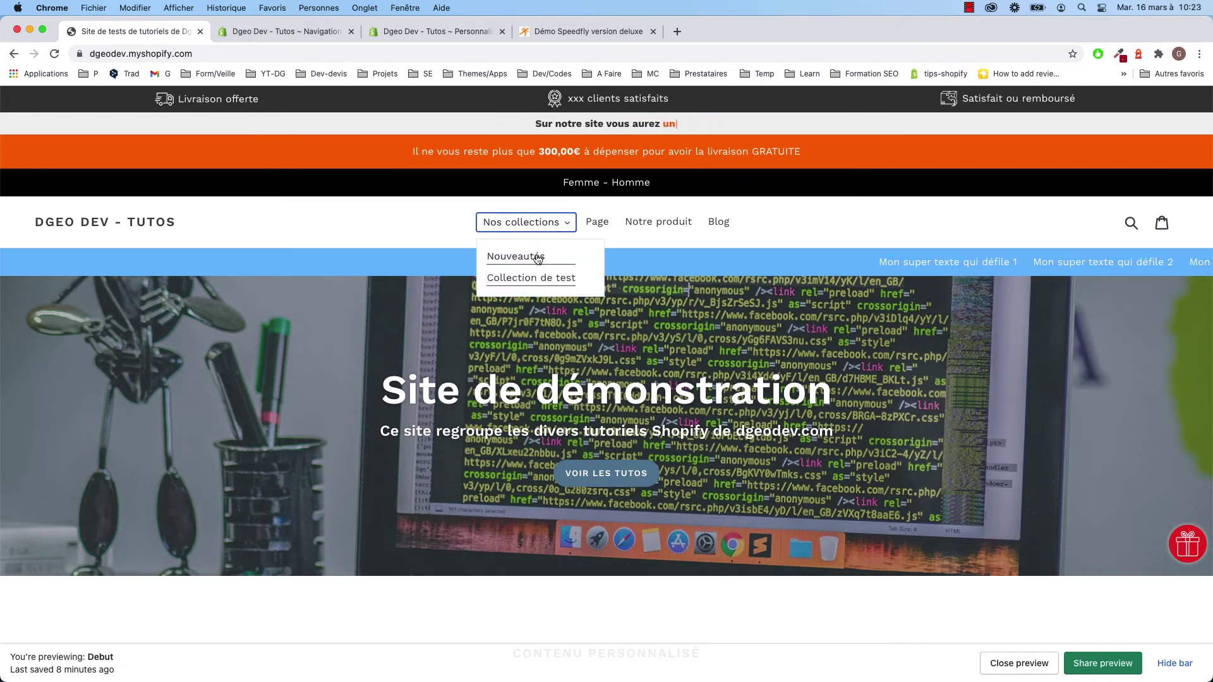
- Add an "upsells" item linked to the upsells collection, nested under Collection de test, and save the menu
key("ctrl+Tab")
left_click(491, 421)
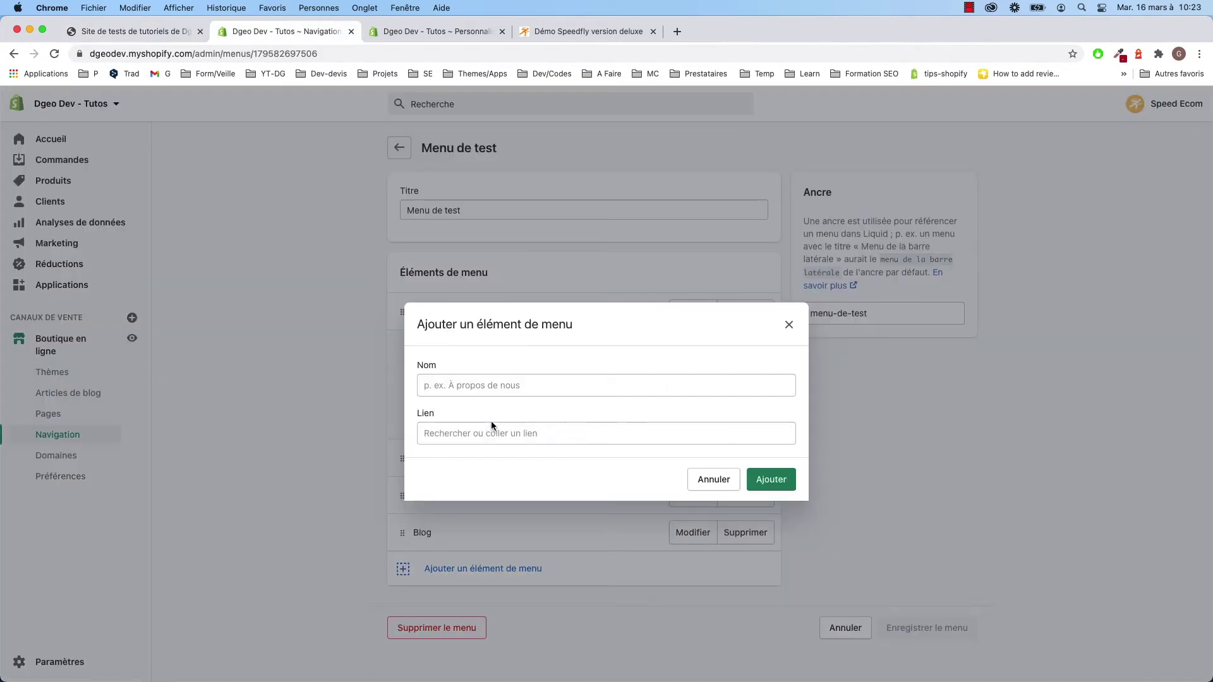
left_click(465, 431)
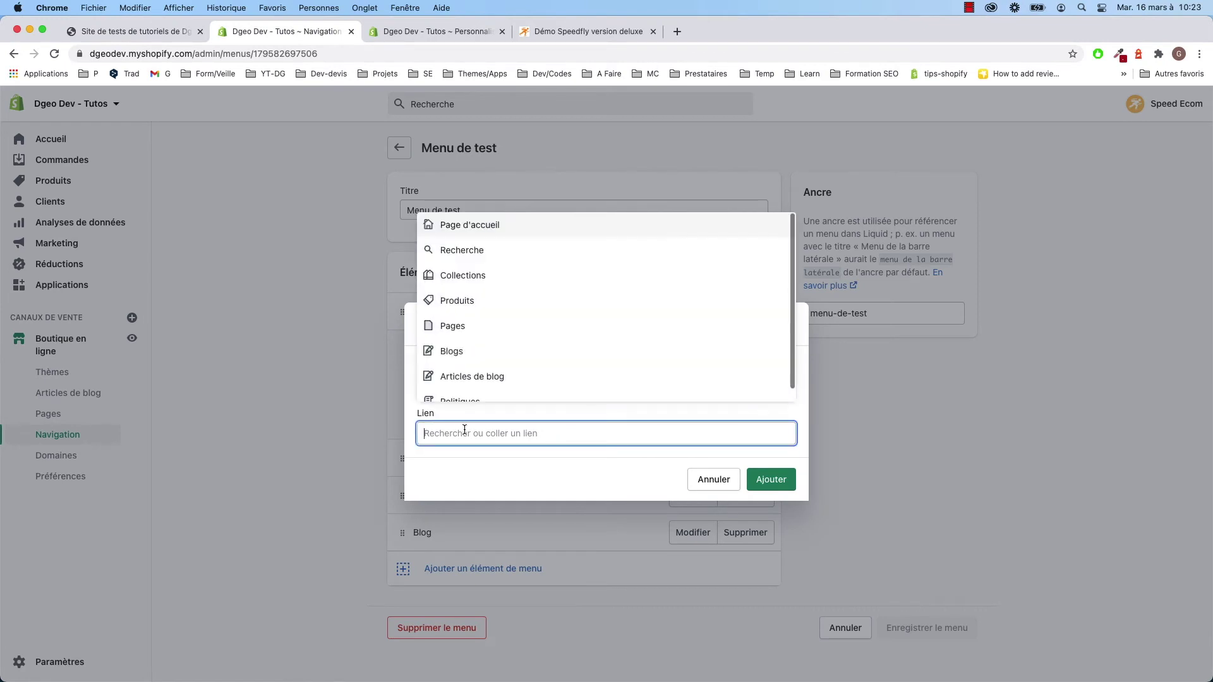
left_click(460, 276)
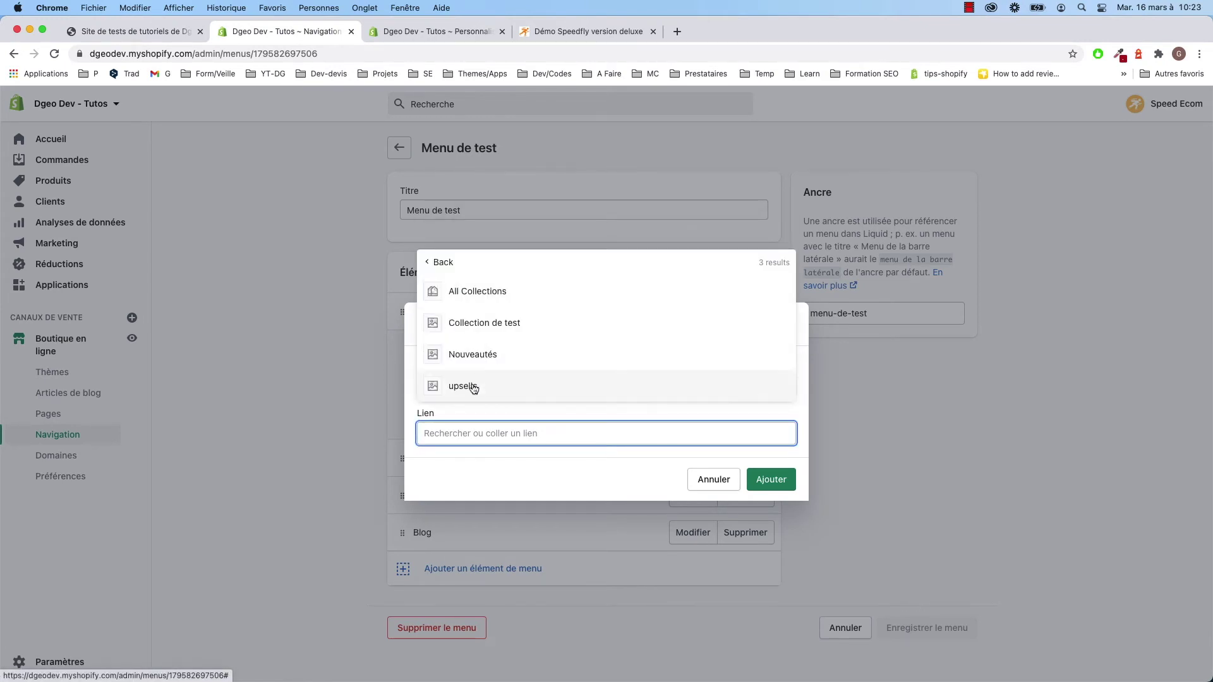
left_click(465, 386)
left_click(771, 480)
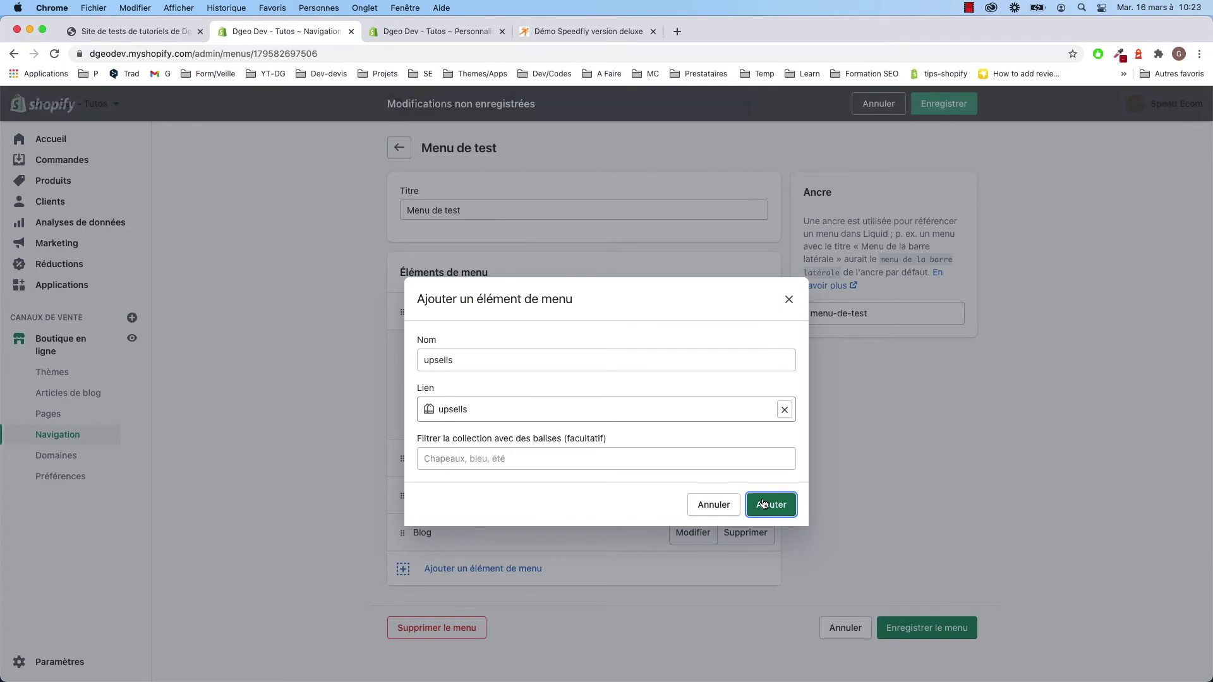
left_click_drag(421, 423, 473, 400)
left_click(935, 104)
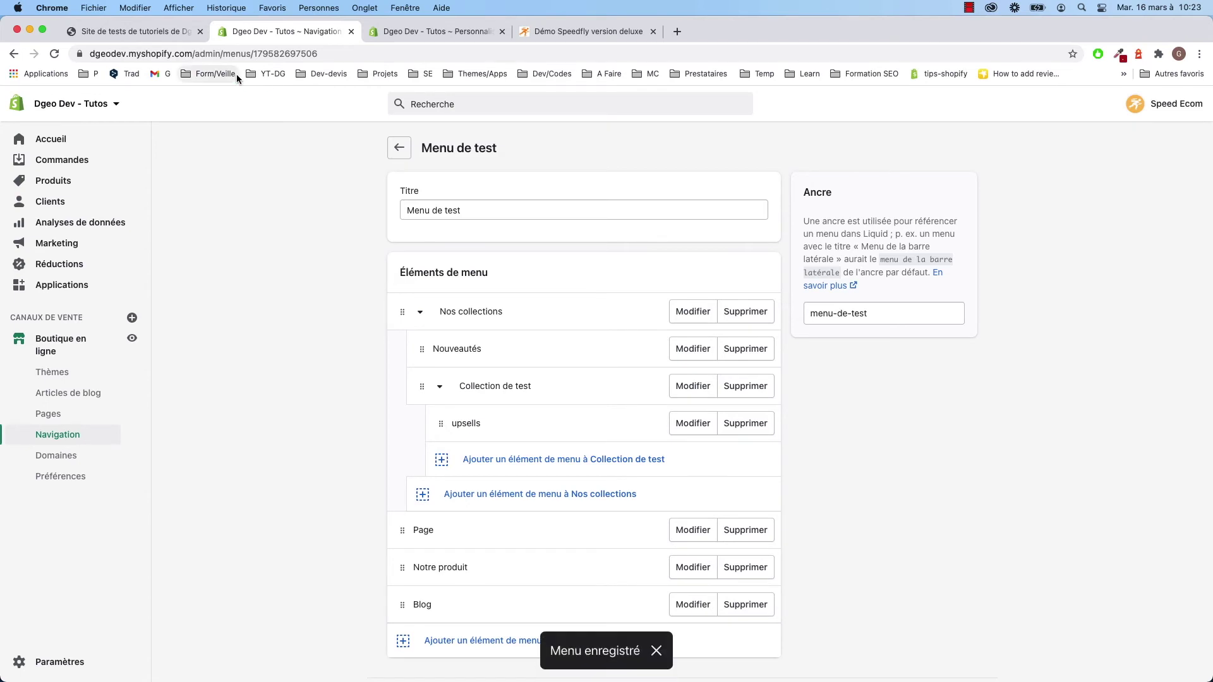
- Reload the storefront, examine the multi-level Nos collections submenu against the menu structure, and look over the homepage
left_click(176, 33)
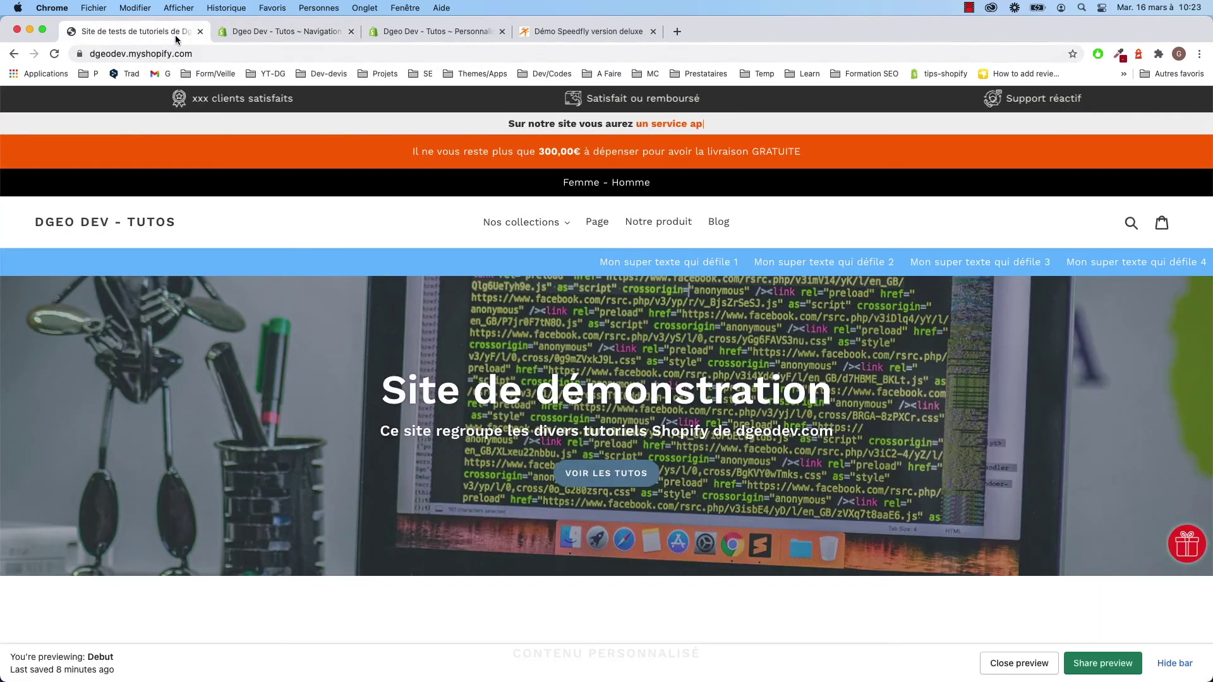
left_click(55, 54)
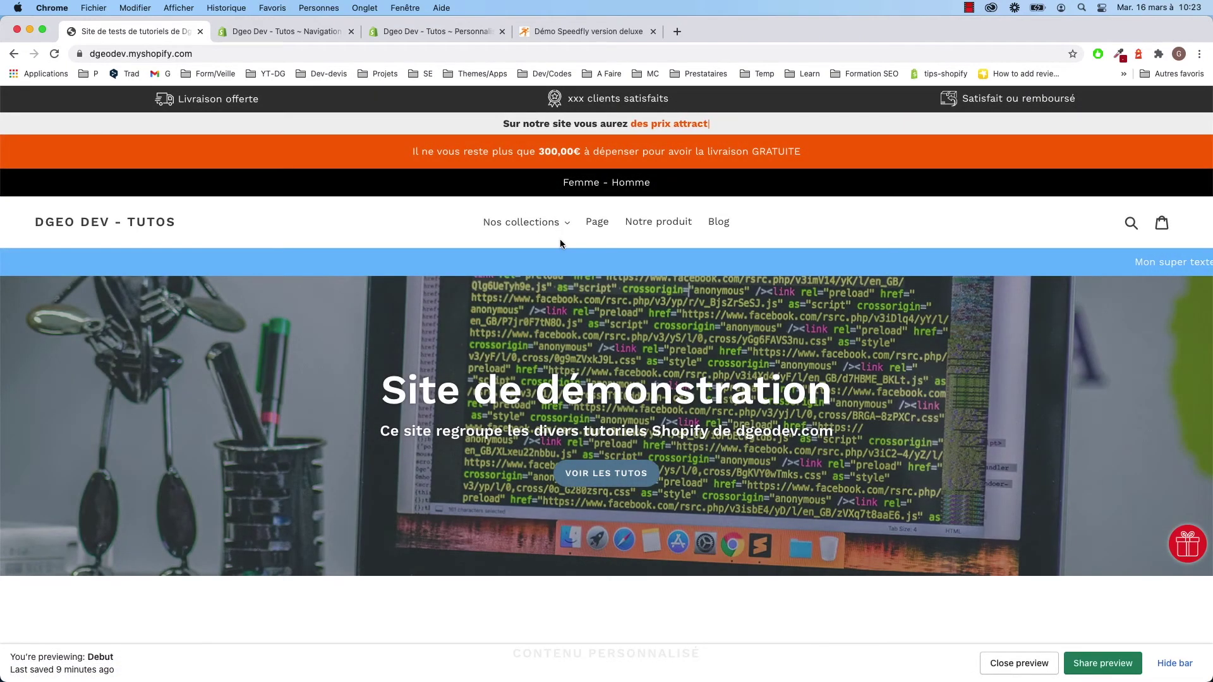
left_click(565, 227)
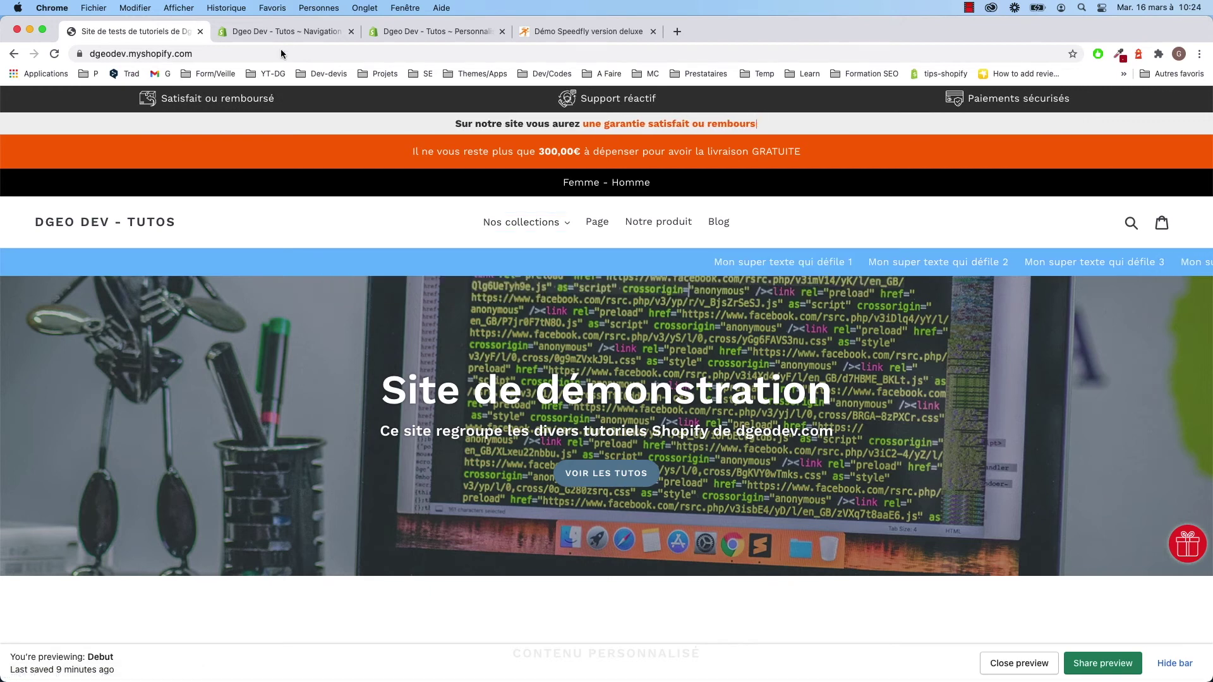
left_click(286, 32)
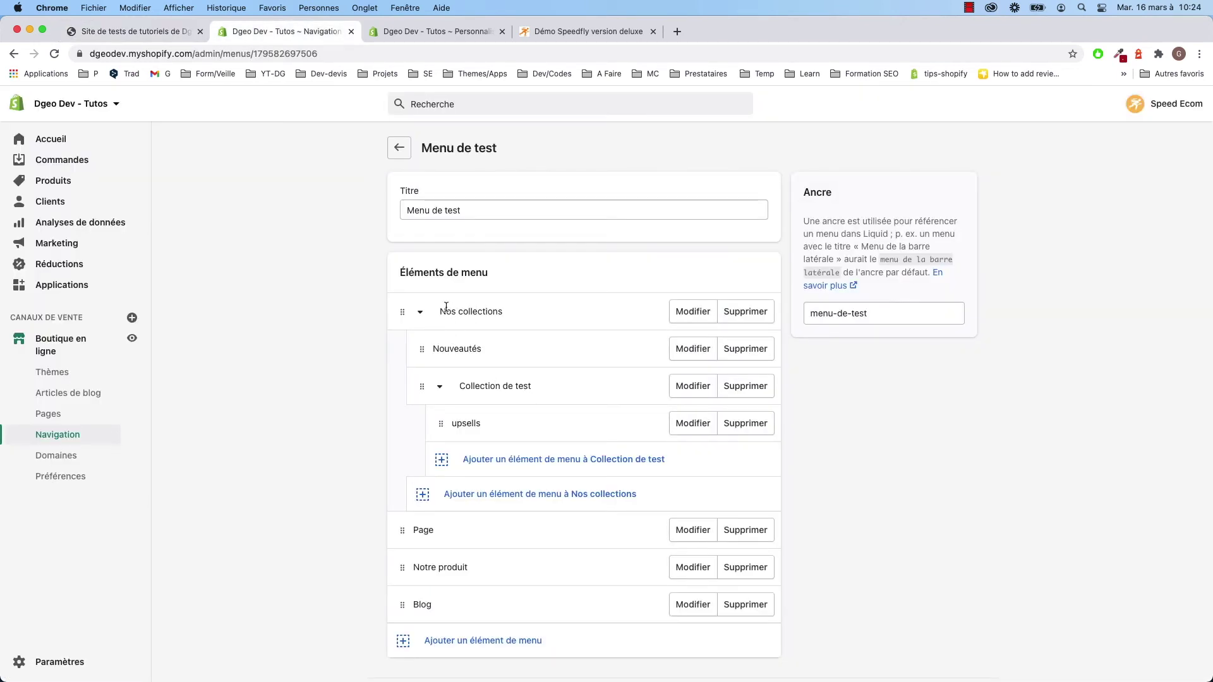
key("ctrl+shift+Tab")
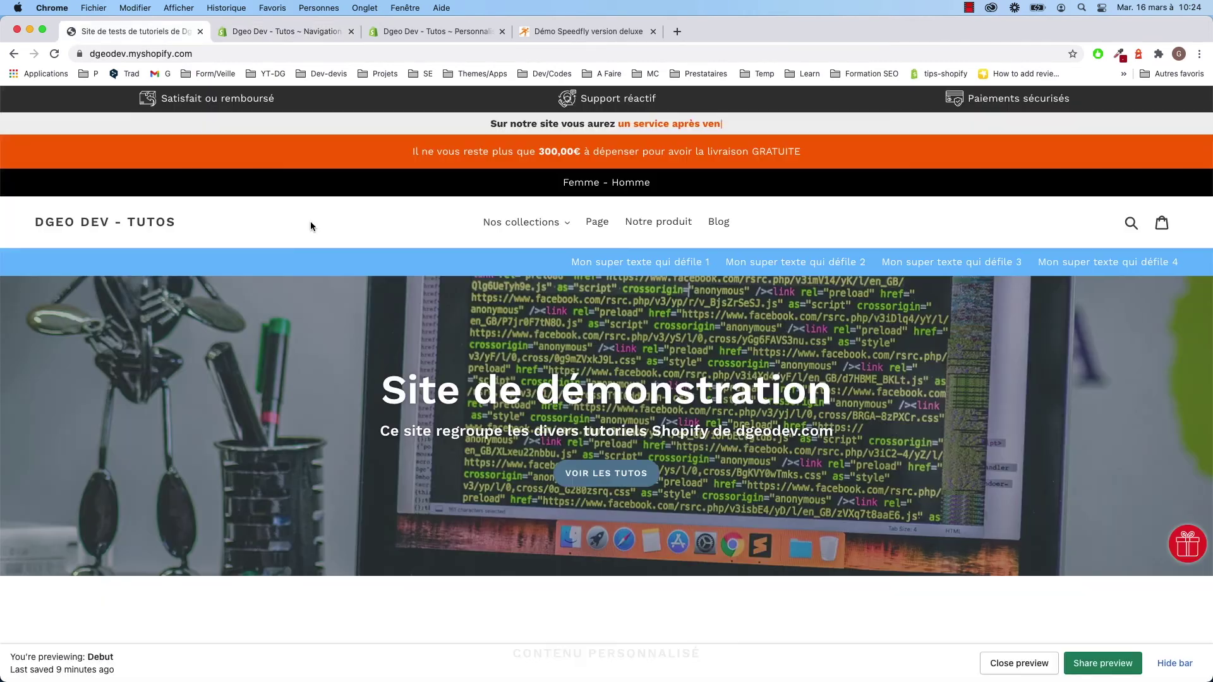
scroll(309, 217, "down", 1)
scroll(309, 223, "down", 10)
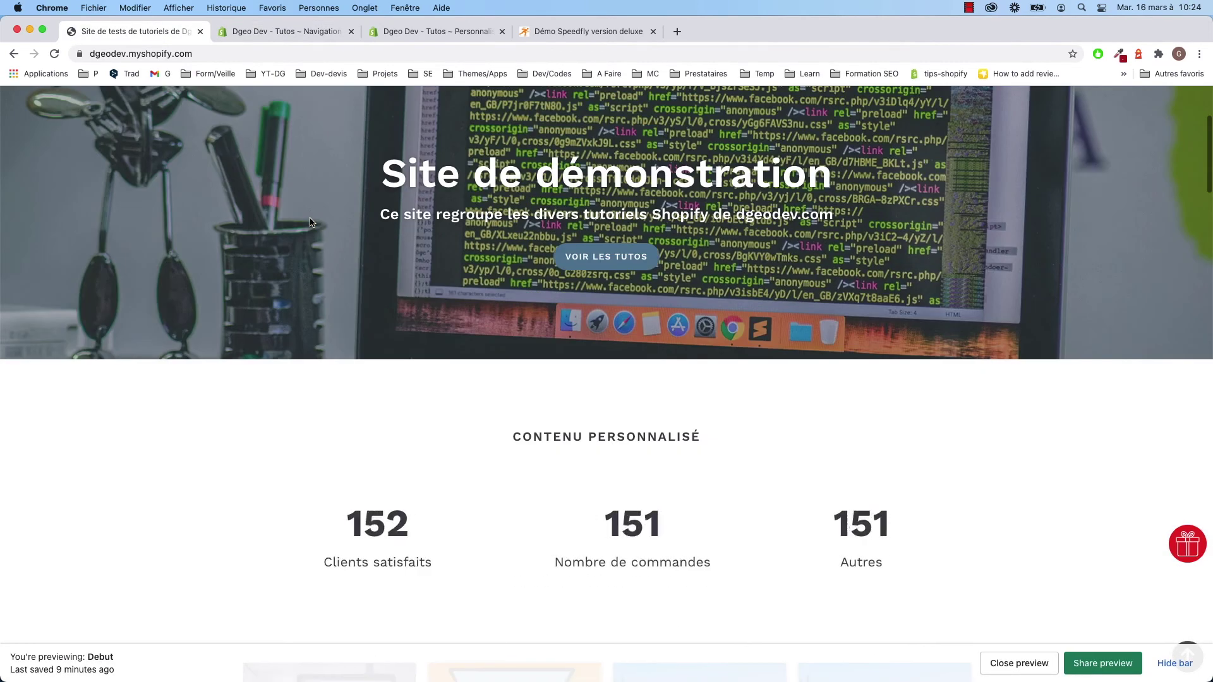
scroll(310, 223, "up", 10)
scroll(310, 223, "down", 15)
scroll(310, 223, "down", 5)
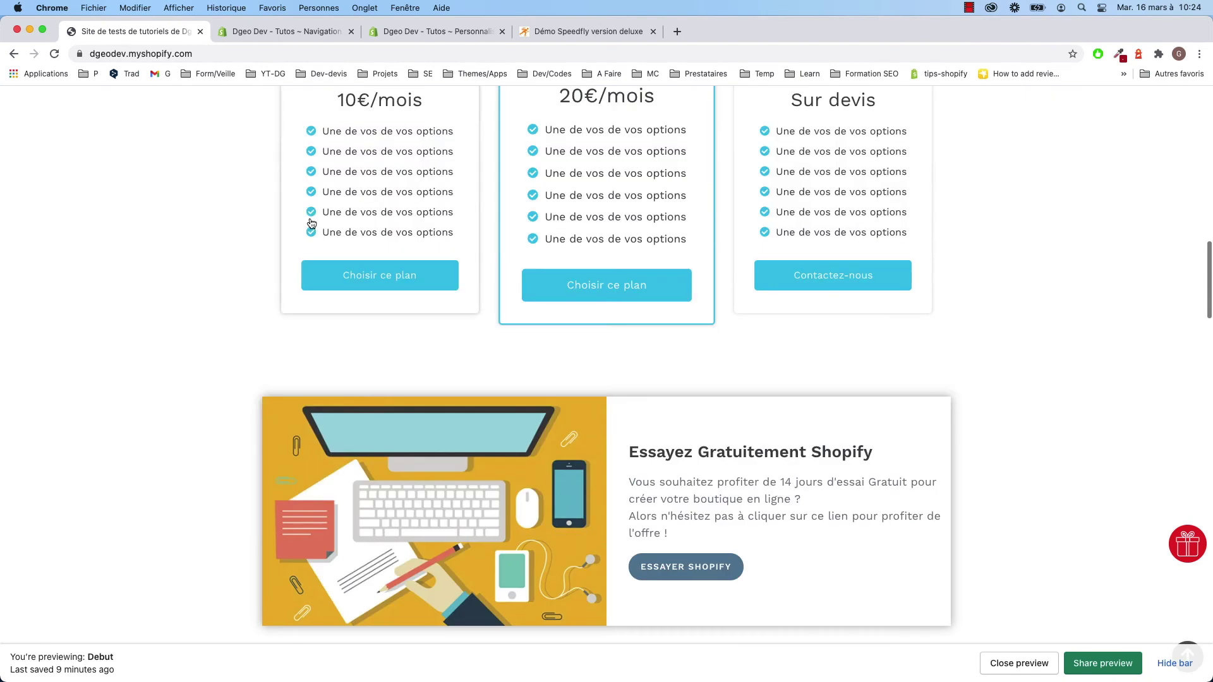
scroll(310, 223, "up", 20)
- In the theme editor, open the footer section's Liens rapides block and check which menu it uses
left_click(417, 33)
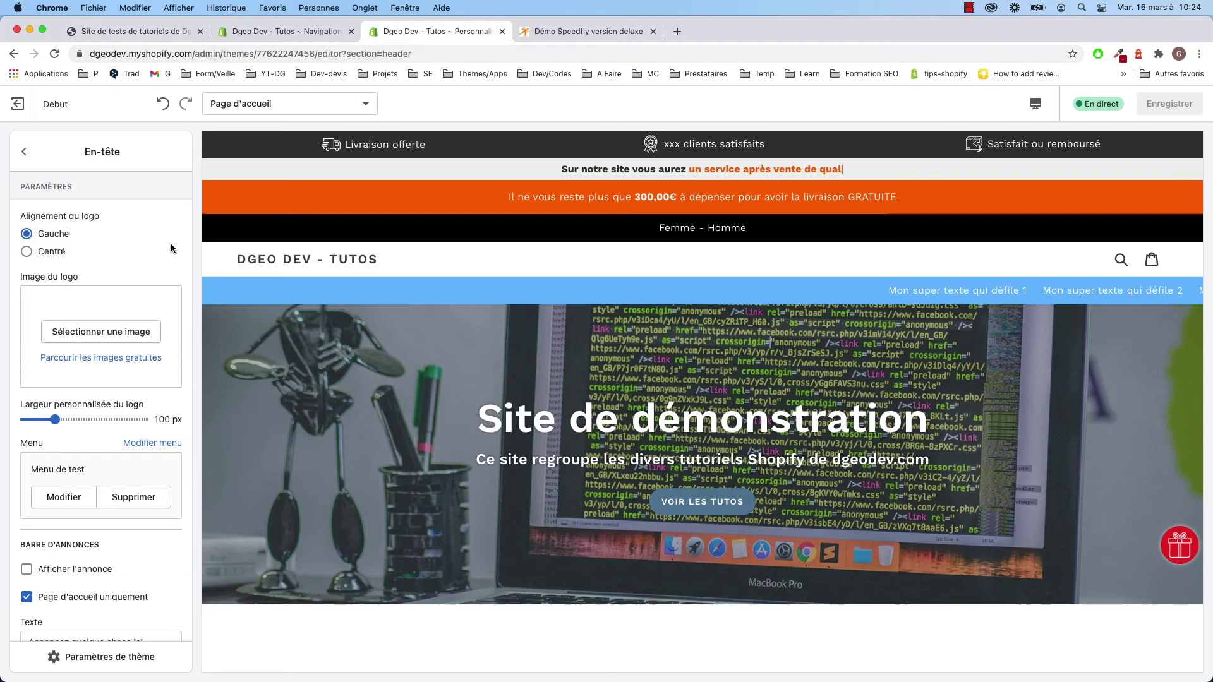
left_click(23, 152)
scroll(106, 386, "down", 10)
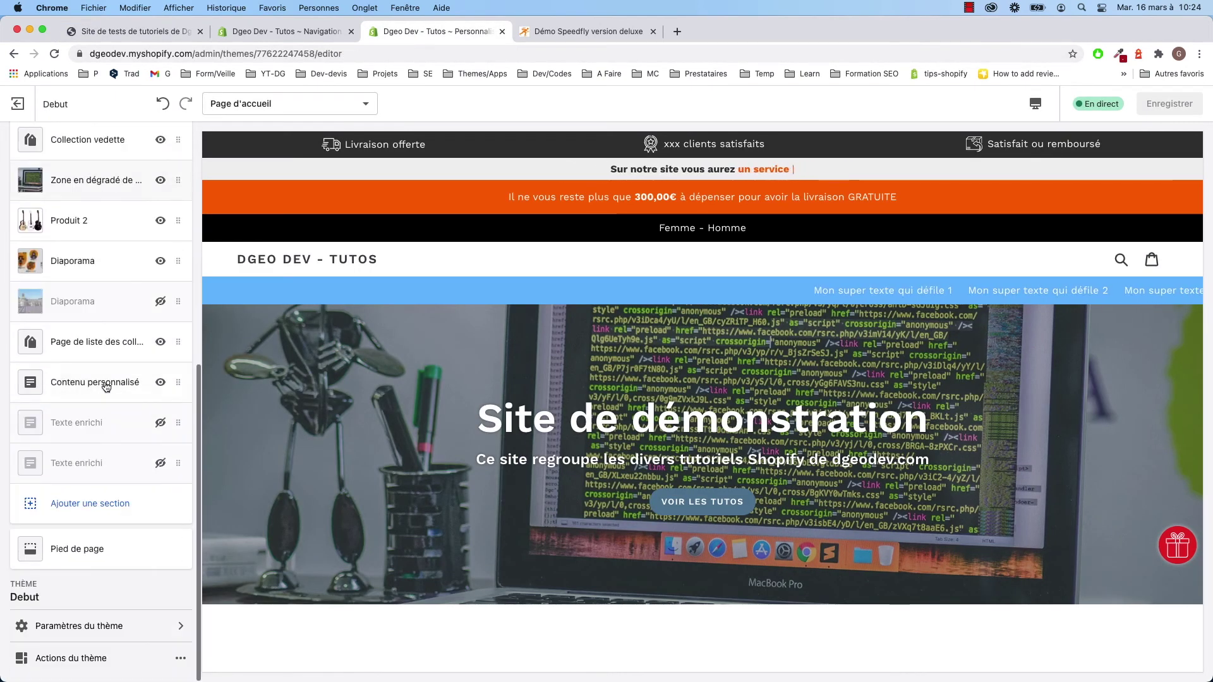
left_click(103, 550)
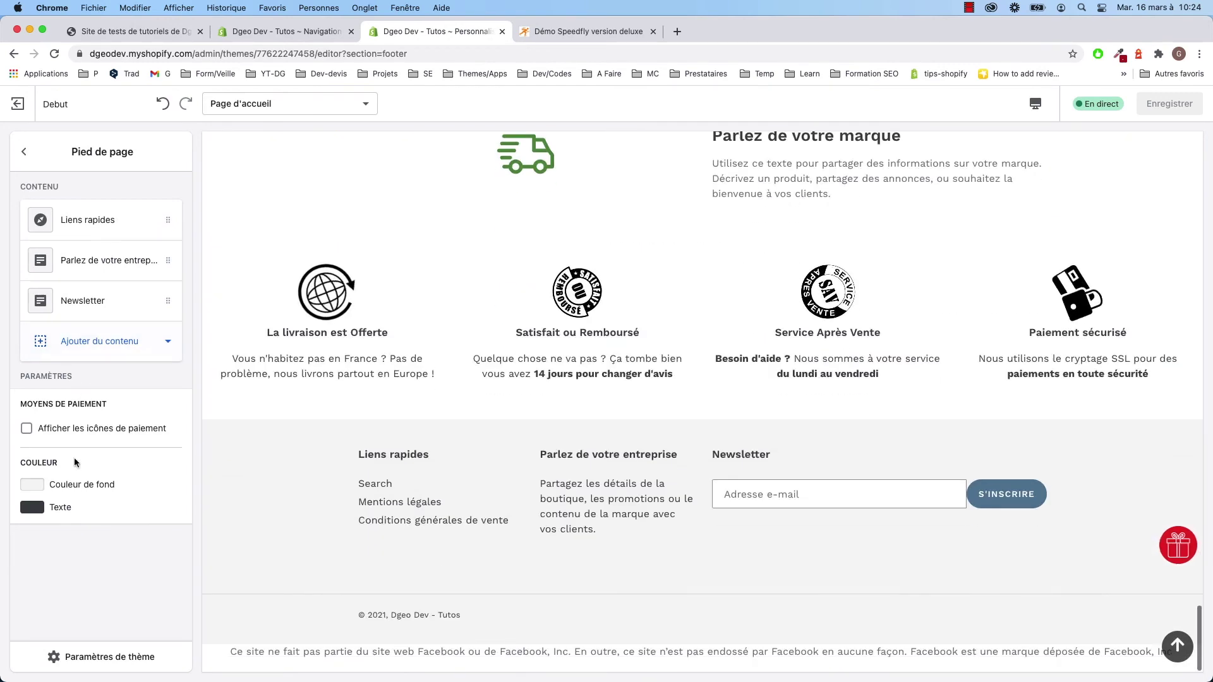
left_click(78, 218)
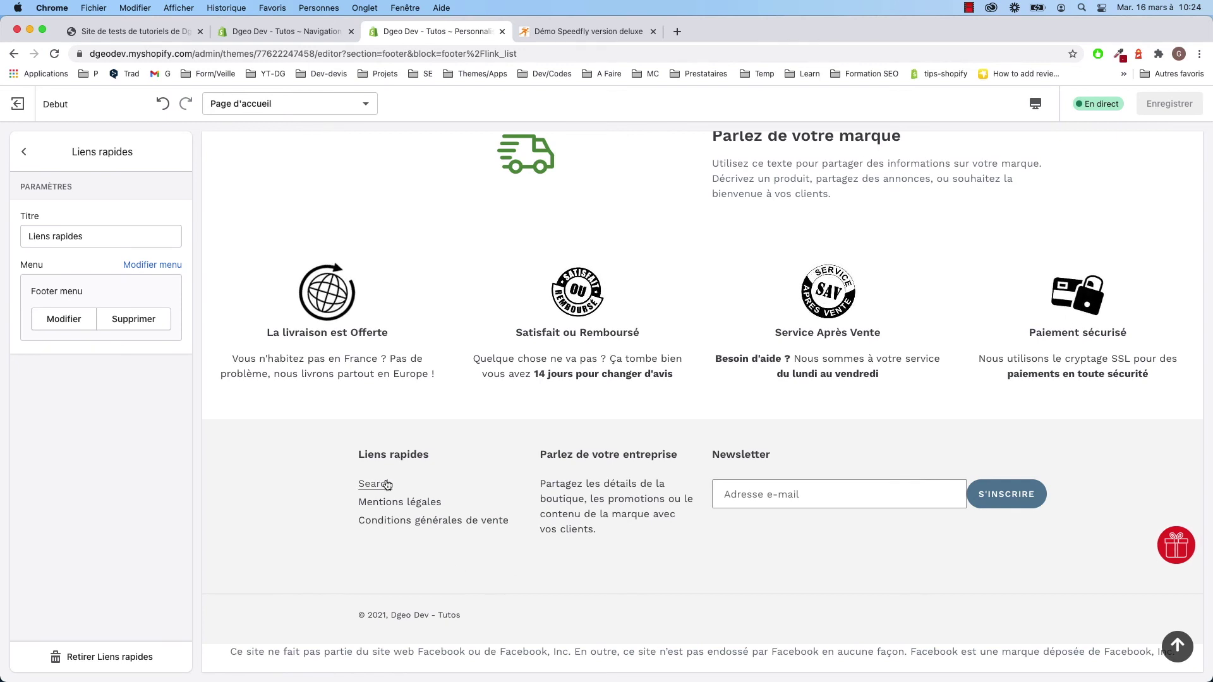
- Return to the storefront and expand Nos collections in the header to review its submenu layout, then close it
key("super+1")
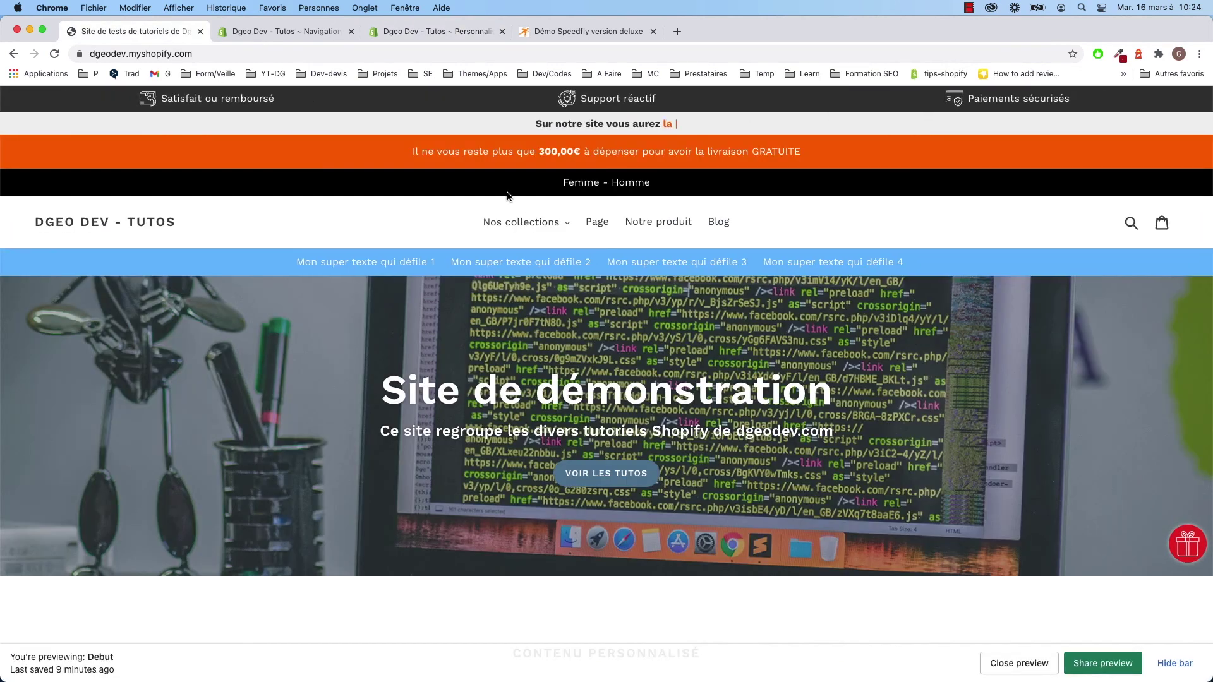
left_click(559, 231)
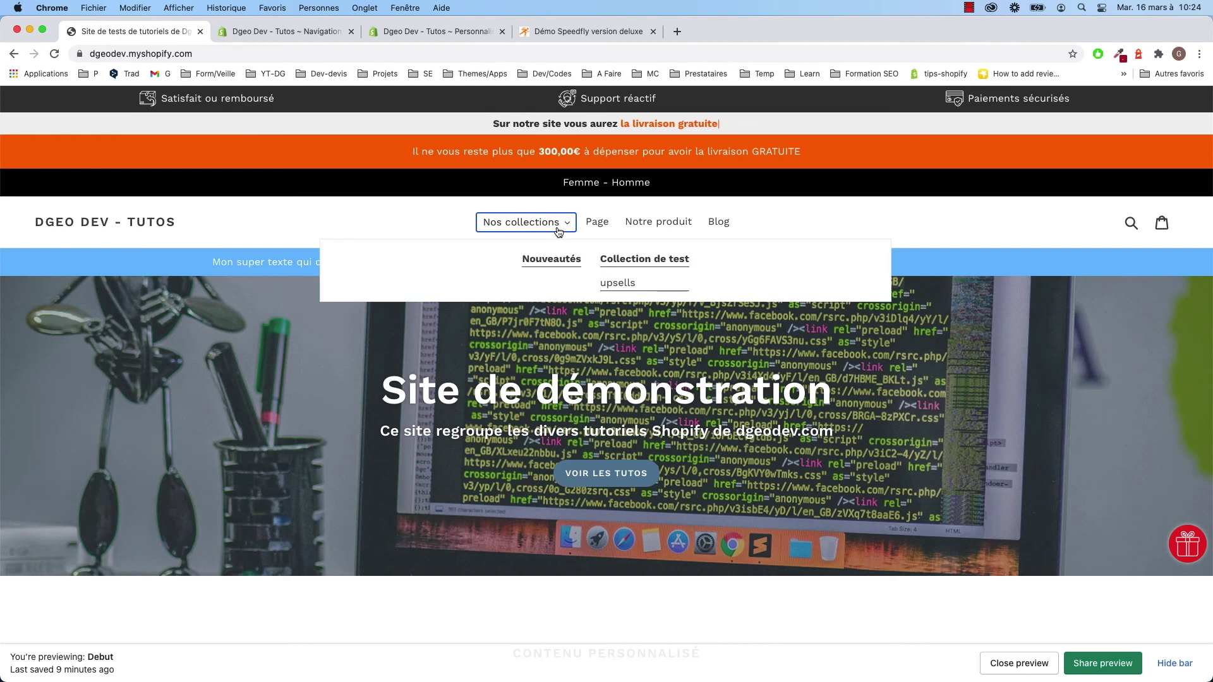
left_click(813, 223)
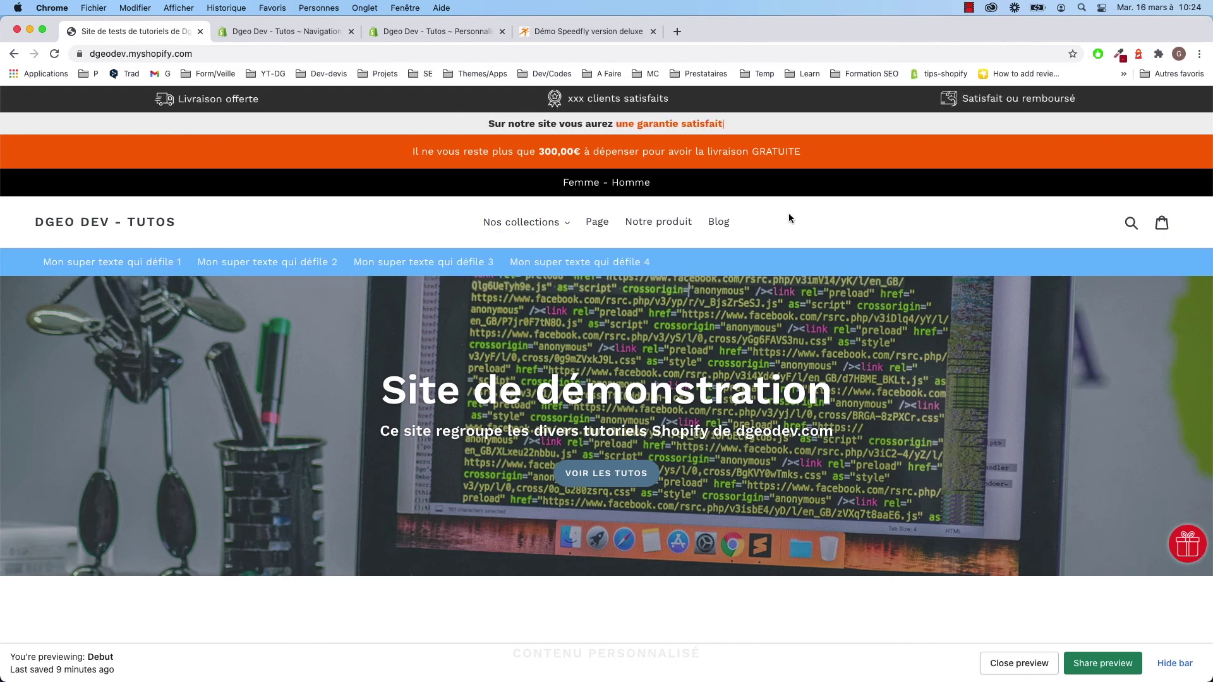
- Switch to the Speedfly demo store and examine the mega menus under Nos montres, Blog and Nos collections
left_click(586, 31)
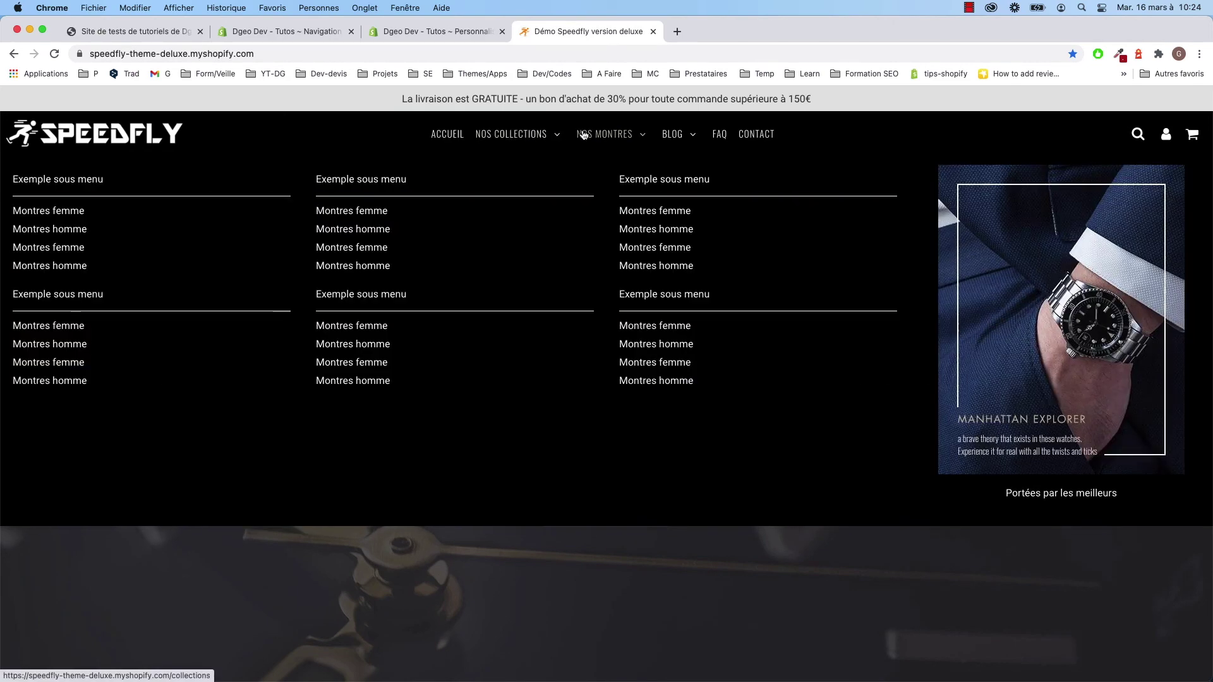
mouse_move(661, 138)
mouse_move(554, 140)
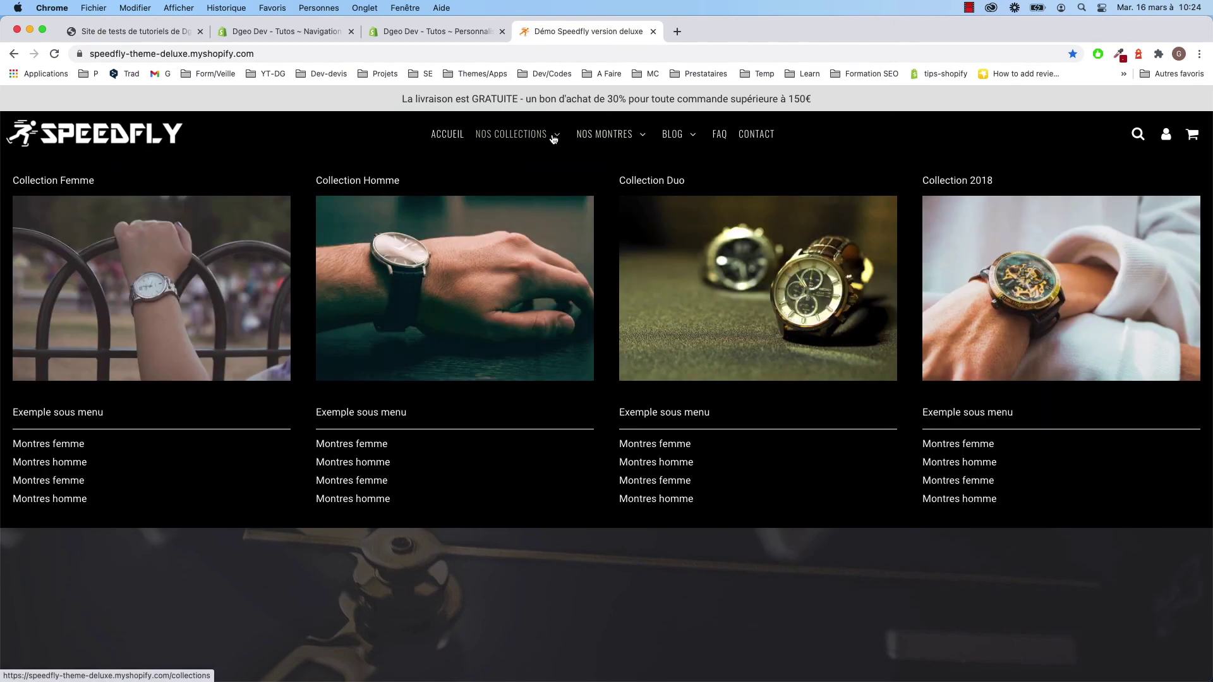